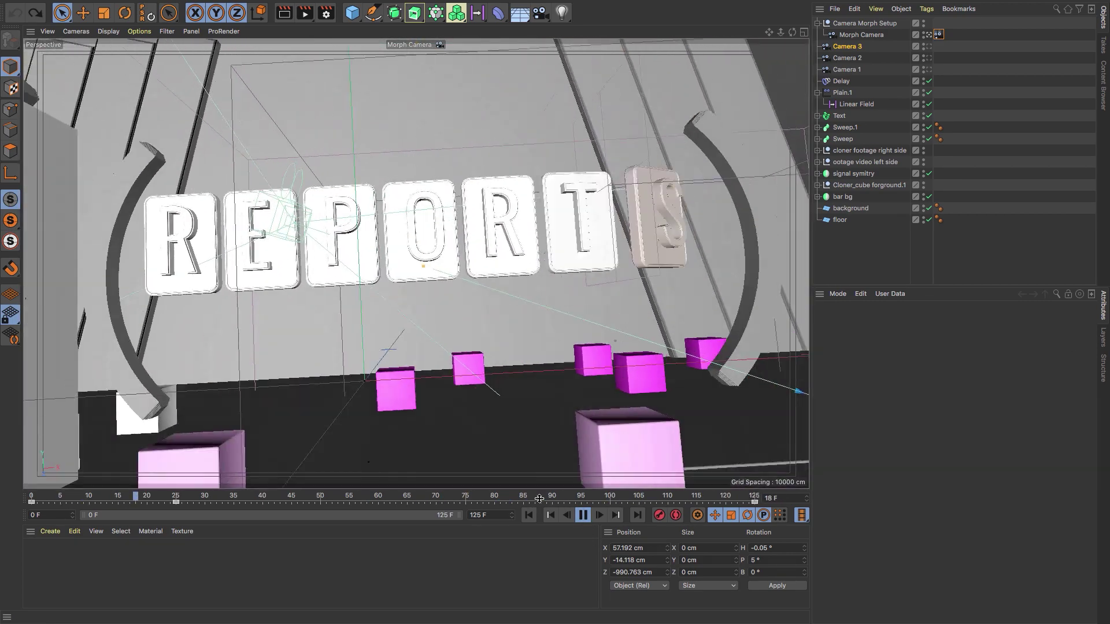
Step: Stop playback, leave the Morph Camera view and add an area light named "Main area light"
{"action": "left_click", "coordinate": [583, 515]}
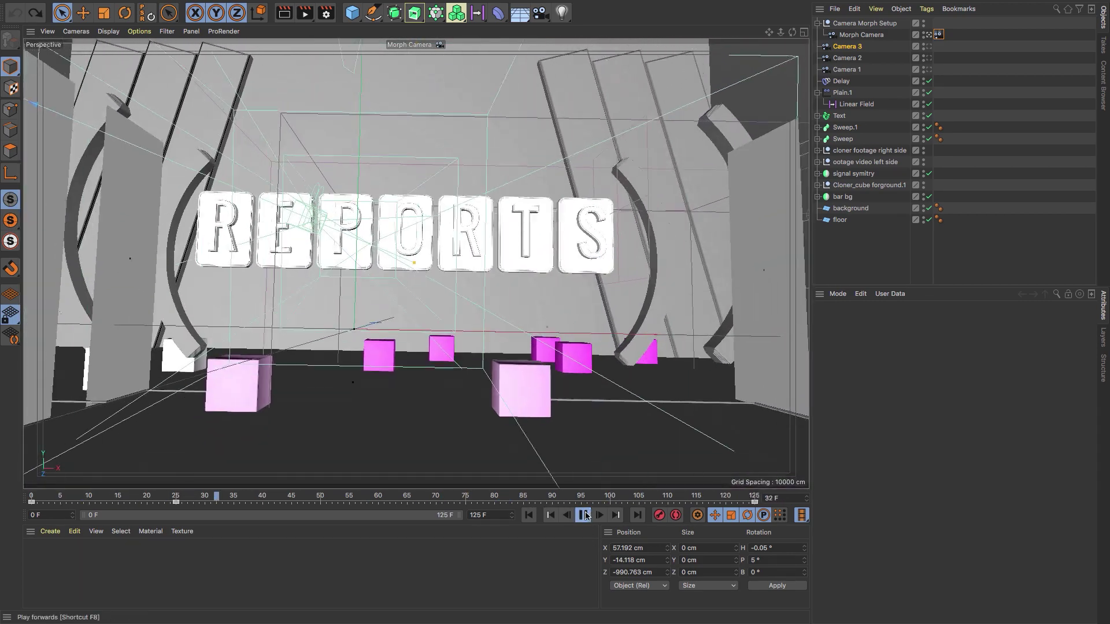
{"action": "left_click", "coordinate": [928, 36]}
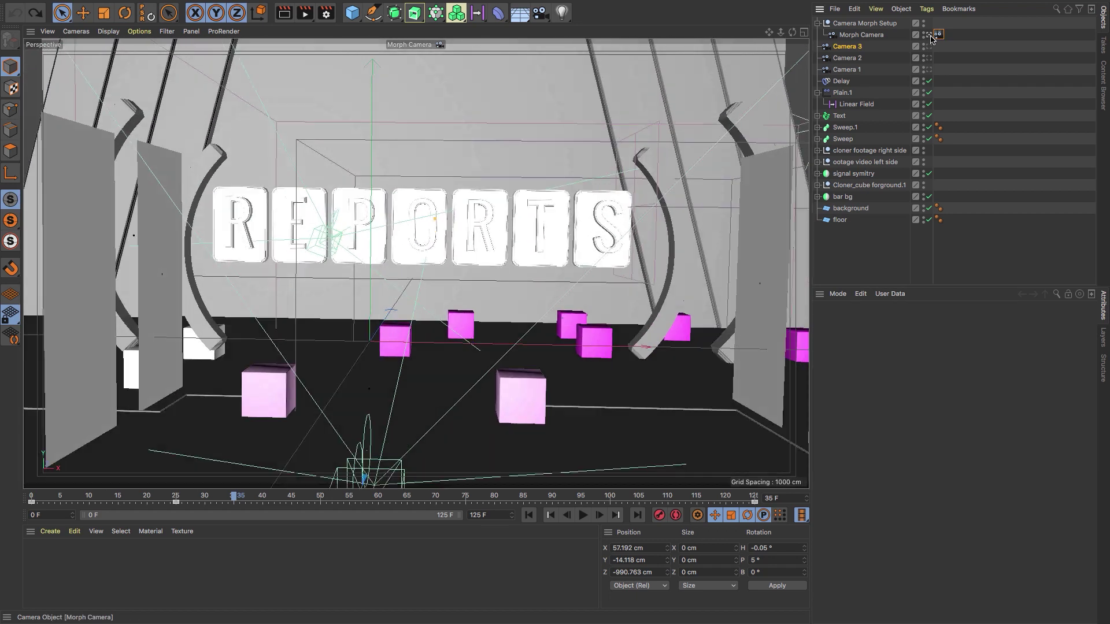
{"action": "left_click", "coordinate": [564, 13]}
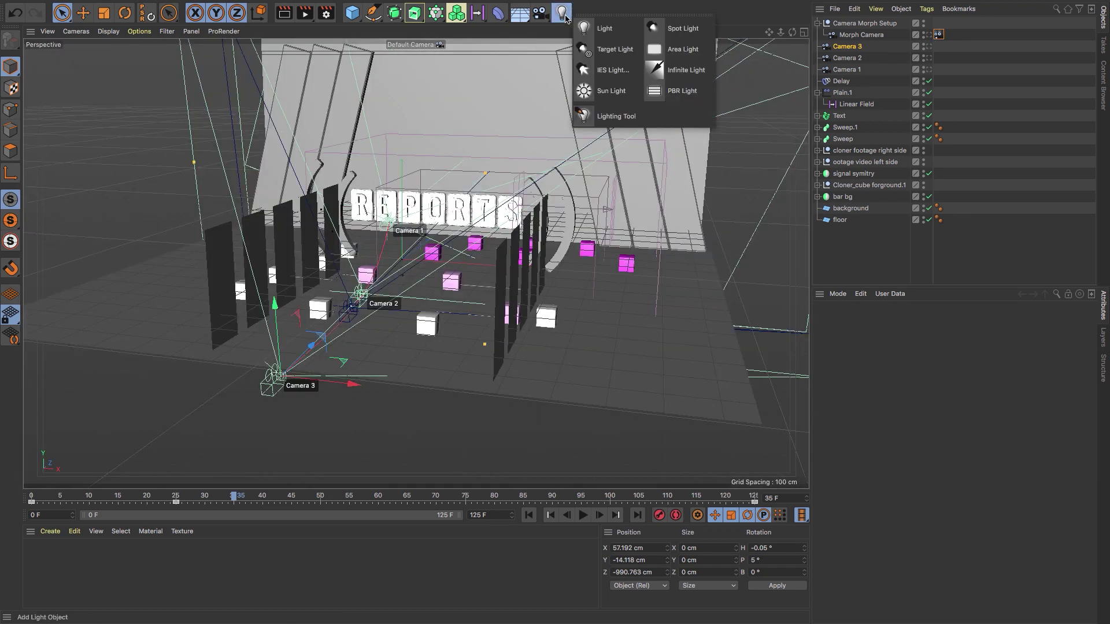
{"action": "left_click", "coordinate": [688, 50]}
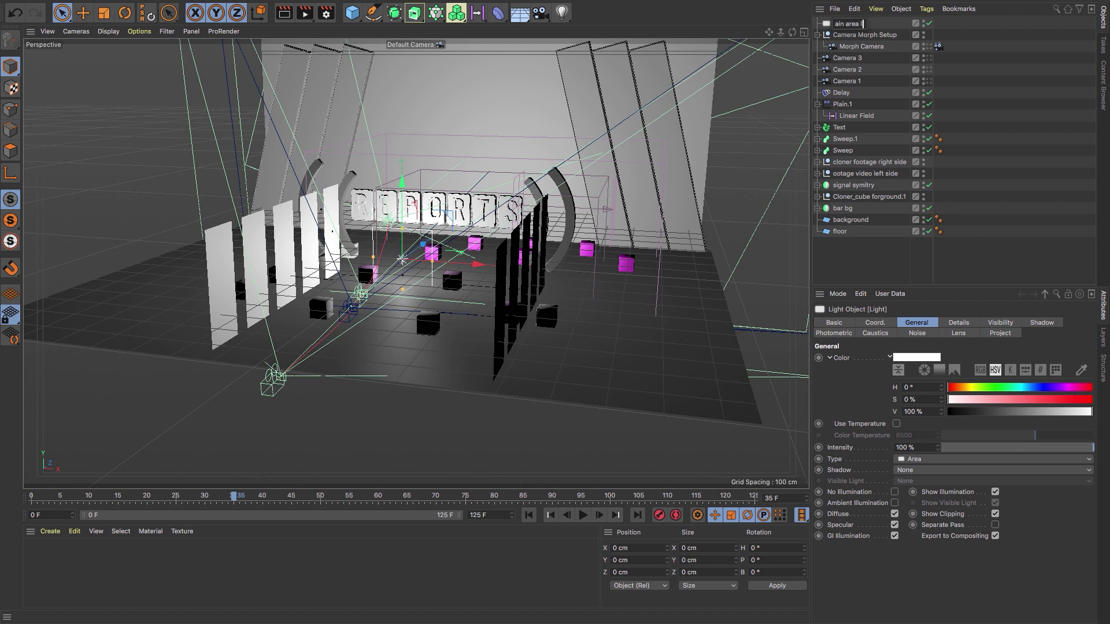
{"action": "key", "text": "Return"}
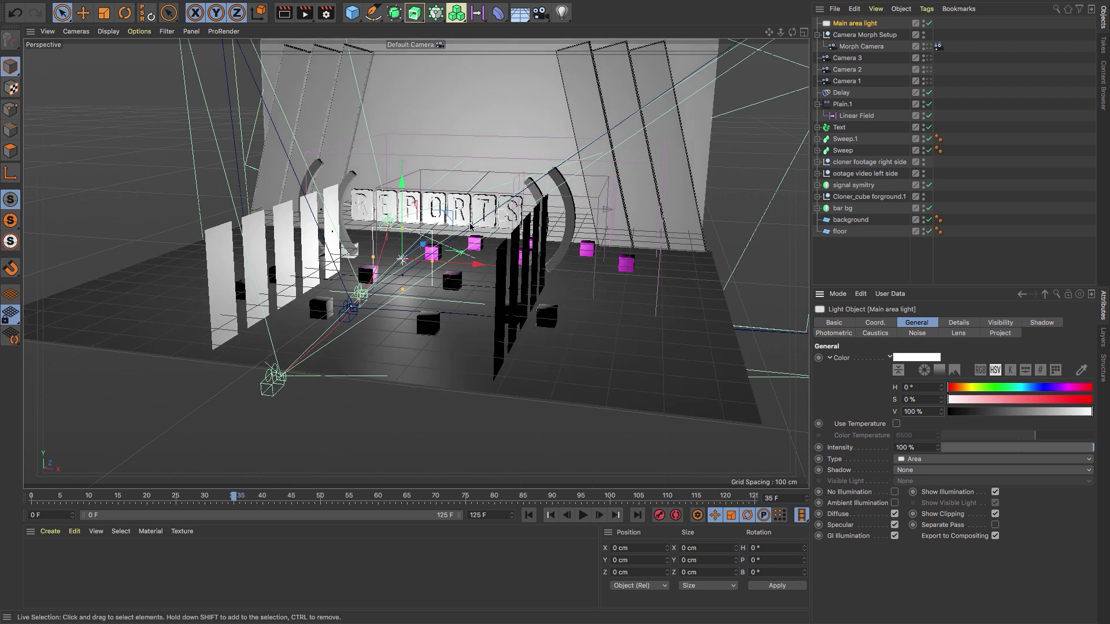
Step: Raise the main area light to about Y 178 cm and pull it back behind the cameras to about Z -1238 cm
{"action": "left_click_drag", "start_coordinate": [402, 196], "coordinate": [402, 147]}
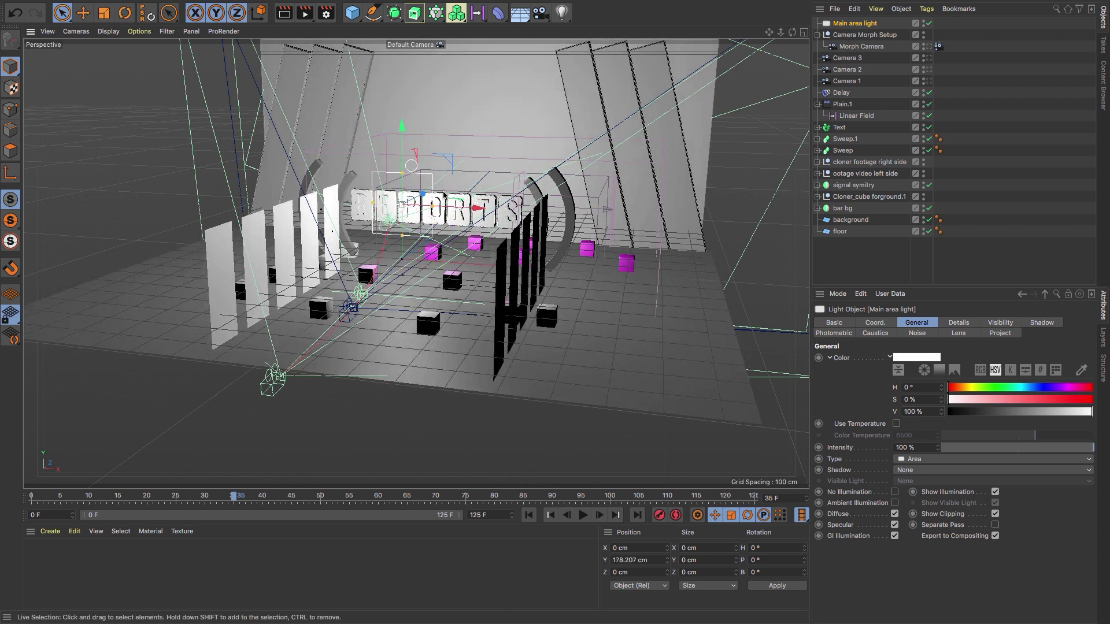
{"action": "left_click_drag", "start_coordinate": [454, 220], "coordinate": [385, 285], "text": "alt"}
{"action": "scroll", "coordinate": [403, 227], "scroll_direction": "up", "scroll_amount": 3}
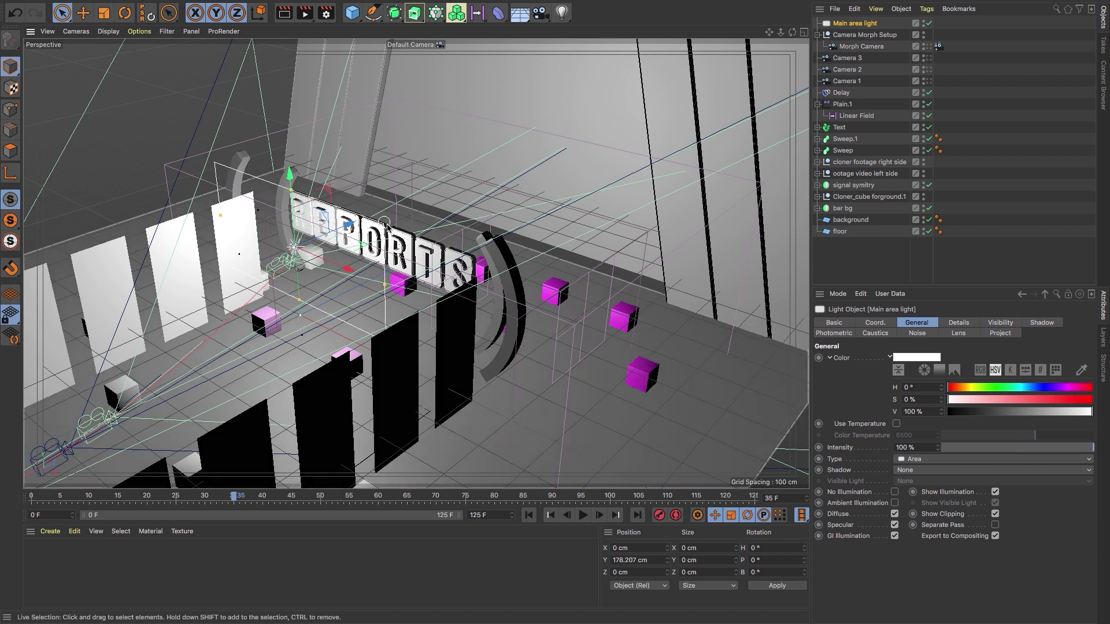
{"action": "scroll", "coordinate": [397, 314], "scroll_direction": "down", "scroll_amount": 10}
{"action": "middle_click_drag", "start_coordinate": [405, 281], "coordinate": [514, 262], "text": "alt"}
{"action": "left_click_drag", "start_coordinate": [489, 200], "coordinate": [236, 354]}
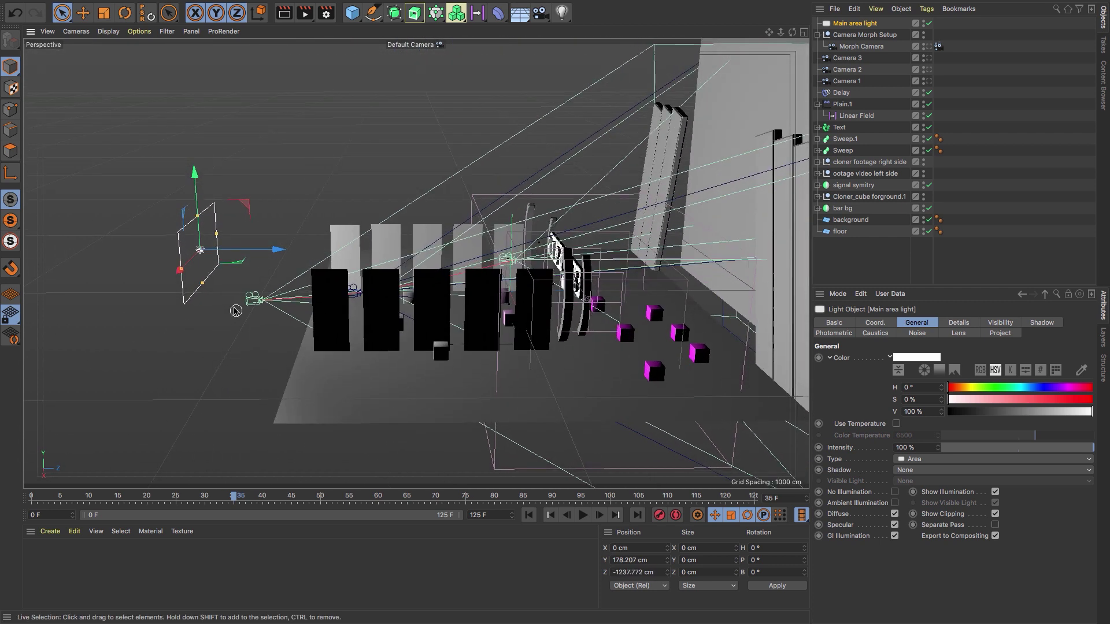
Step: Using the orthographic views, widen the area light and reposition it to about X 95, Y 294, Z -1335 cm
{"action": "left_click", "coordinate": [805, 32]}
{"action": "scroll", "coordinate": [222, 348], "scroll_direction": "down", "scroll_amount": 5}
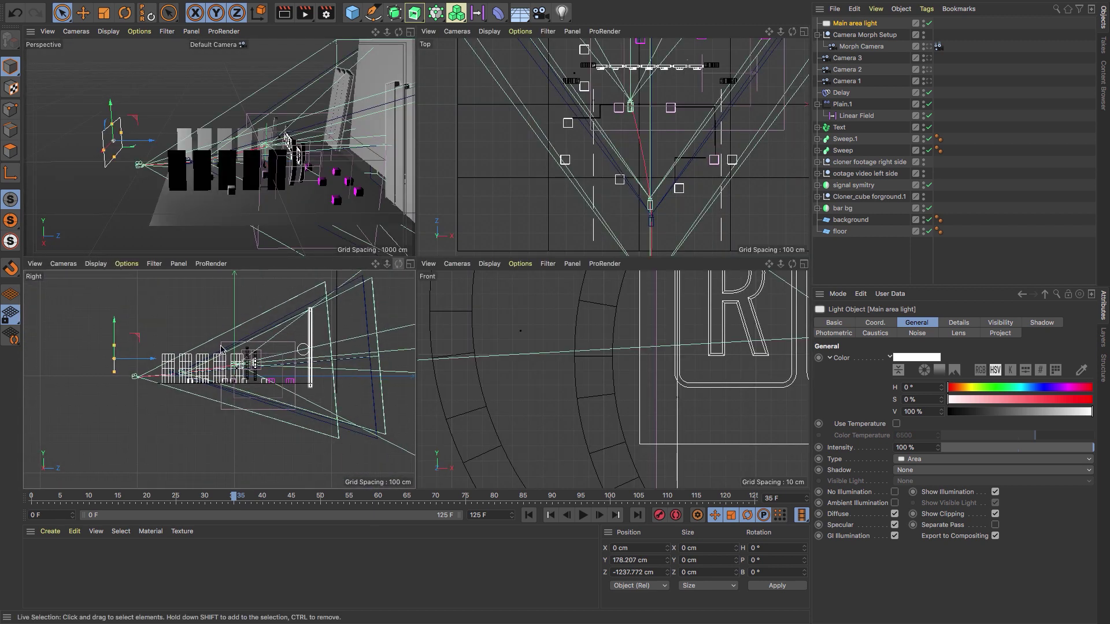
{"action": "left_click_drag", "start_coordinate": [114, 320], "coordinate": [114, 329]}
{"action": "scroll", "coordinate": [725, 386], "scroll_direction": "down", "scroll_amount": 10}
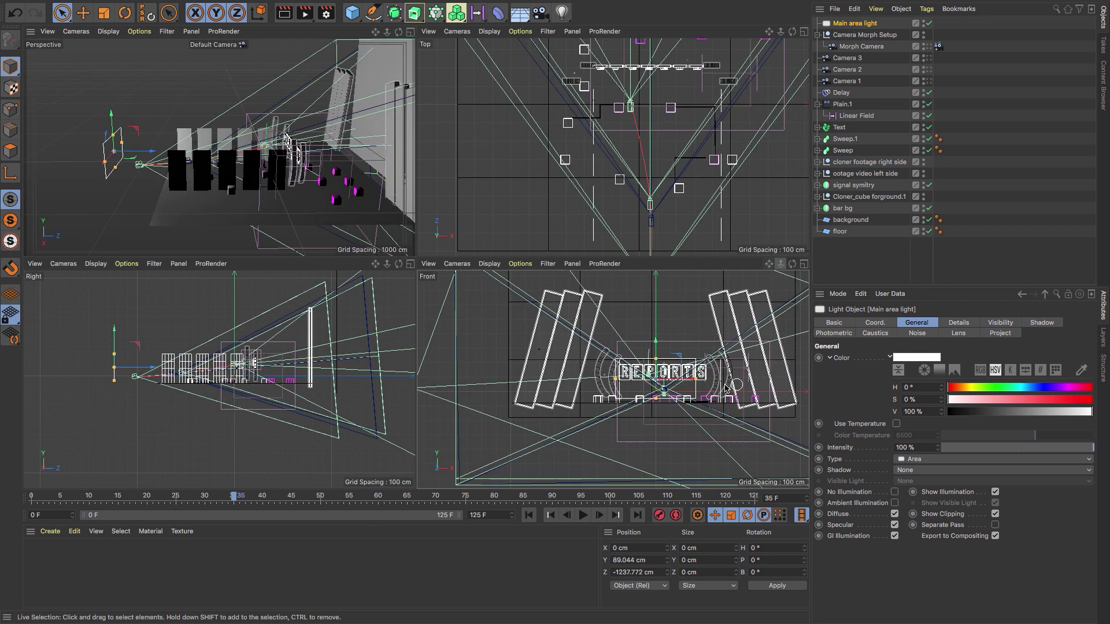
{"action": "left_click_drag", "start_coordinate": [696, 379], "coordinate": [712, 378]}
{"action": "left_click_drag", "start_coordinate": [655, 346], "coordinate": [656, 342]}
{"action": "left_click_drag", "start_coordinate": [690, 374], "coordinate": [703, 374]}
{"action": "left_click_drag", "start_coordinate": [119, 363], "coordinate": [111, 338]}
{"action": "scroll", "coordinate": [618, 173], "scroll_direction": "down", "scroll_amount": 4}
{"action": "left_click_drag", "start_coordinate": [618, 178], "coordinate": [618, 179]}
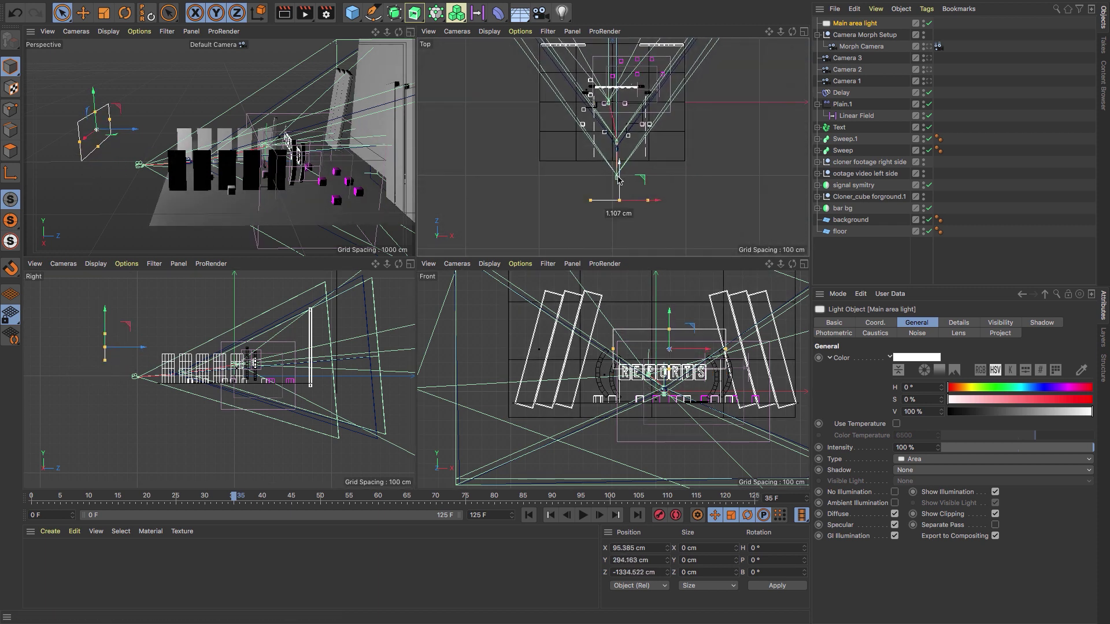
Step: Tilt the area light down toward the set, to a pitch of about -19°
{"action": "middle_click", "coordinate": [402, 109]}
{"action": "scroll", "coordinate": [370, 197], "scroll_direction": "up", "scroll_amount": 3}
{"action": "middle_click_drag", "start_coordinate": [279, 276], "coordinate": [431, 251], "text": "alt"}
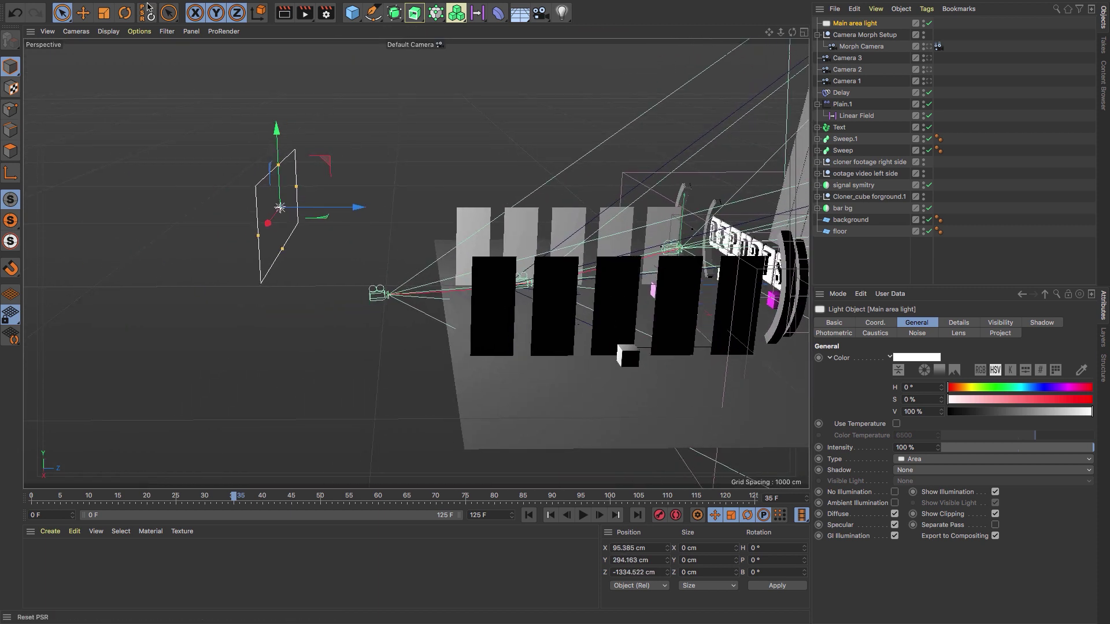
{"action": "left_click", "coordinate": [124, 13]}
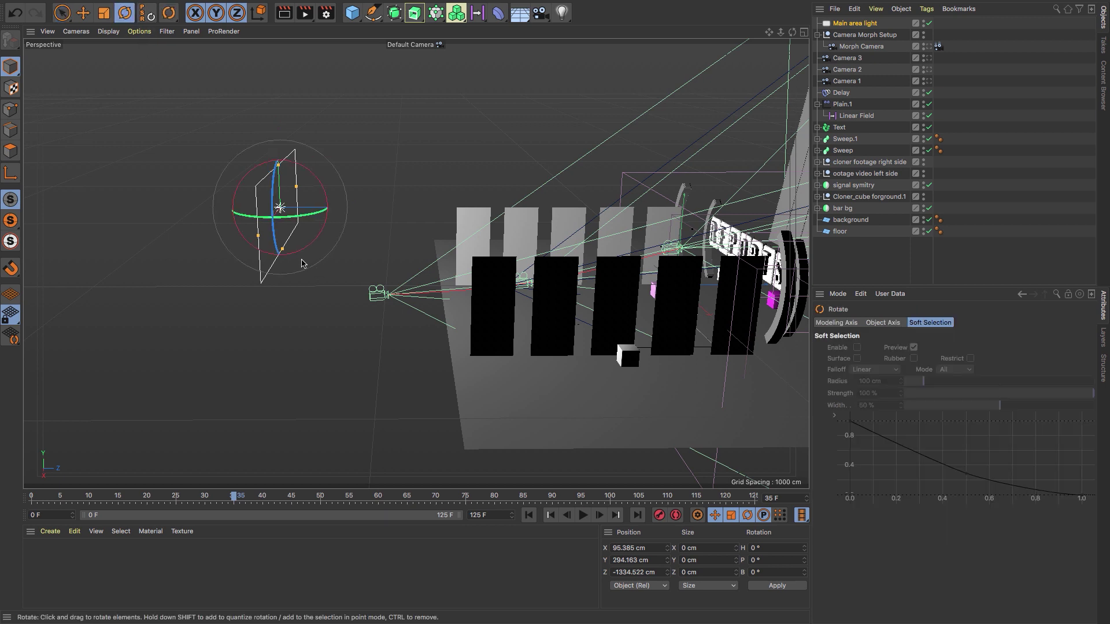
{"action": "left_click_drag", "start_coordinate": [302, 264], "coordinate": [340, 218], "text": "alt"}
{"action": "key", "text": "space"}
Step: Move the tilted area light to about X 117, Y 477, Z -1271 cm and keep it selected
{"action": "left_click_drag", "start_coordinate": [523, 272], "coordinate": [404, 271], "text": "alt"}
{"action": "left_click_drag", "start_coordinate": [306, 130], "coordinate": [353, 94]}
{"action": "left_click_drag", "start_coordinate": [424, 269], "coordinate": [536, 263], "text": "alt"}
{"action": "left_click_drag", "start_coordinate": [513, 178], "coordinate": [526, 178]}
{"action": "left_click_drag", "start_coordinate": [495, 218], "coordinate": [414, 223], "text": "alt"}
{"action": "left_click_drag", "start_coordinate": [763, 64], "coordinate": [647, 86], "text": "alt"}
{"action": "left_click", "coordinate": [626, 82]}
{"action": "left_click", "coordinate": [854, 23]}
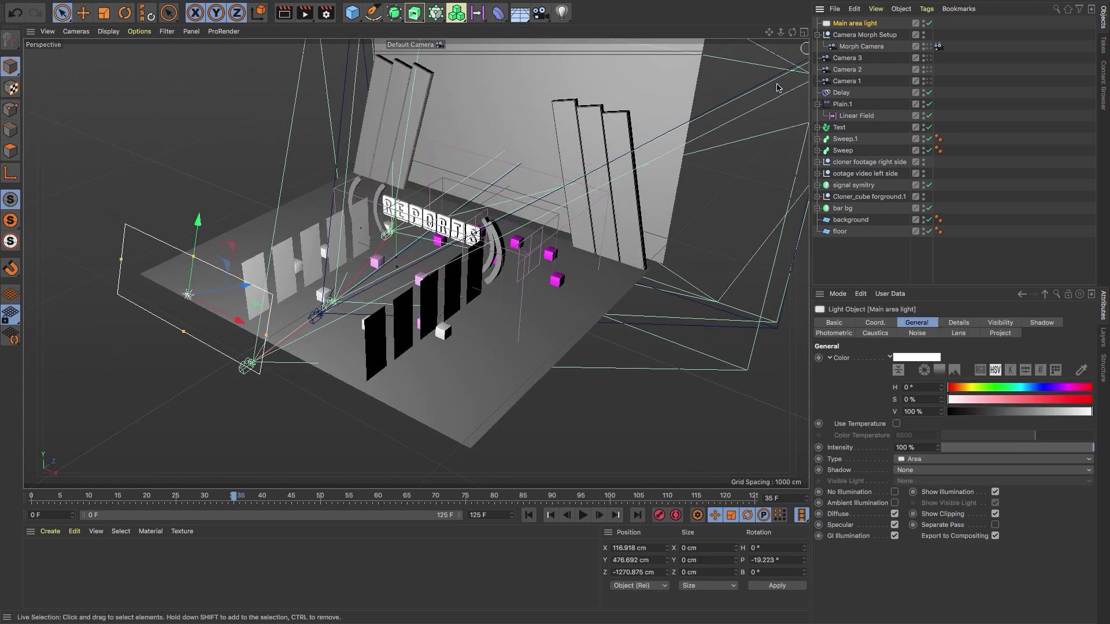
Step: Give the main area light Area shadows with a density of 50%
{"action": "left_click", "coordinate": [913, 471]}
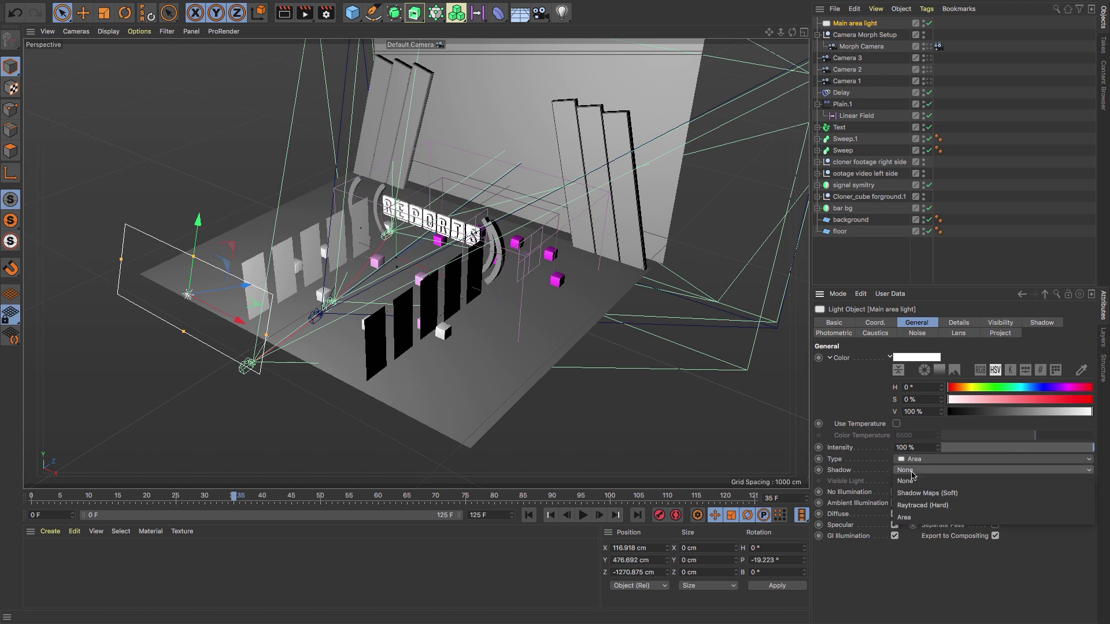
{"action": "left_click", "coordinate": [913, 518]}
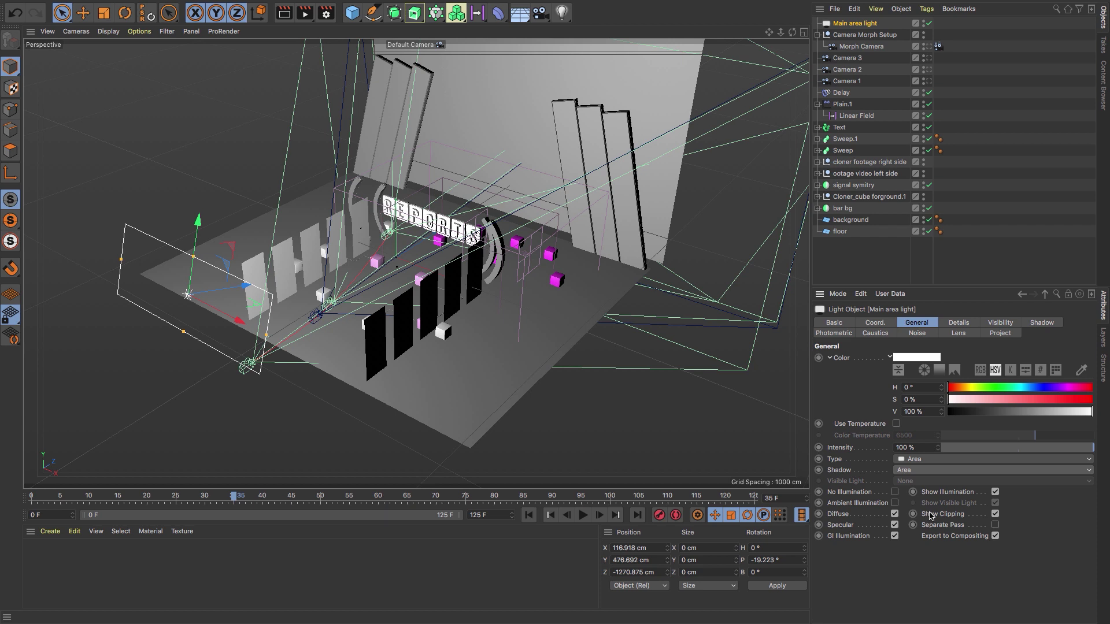
{"action": "left_click", "coordinate": [1043, 323]}
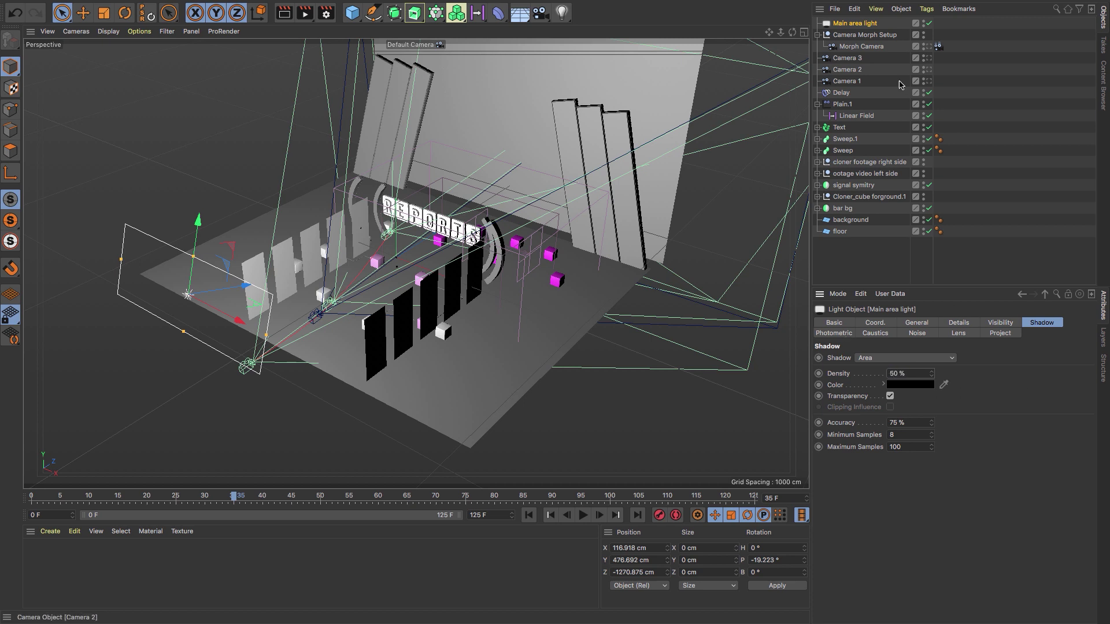
Step: Look through the Morph Camera and render the active view as a preview
{"action": "left_click", "coordinate": [932, 47]}
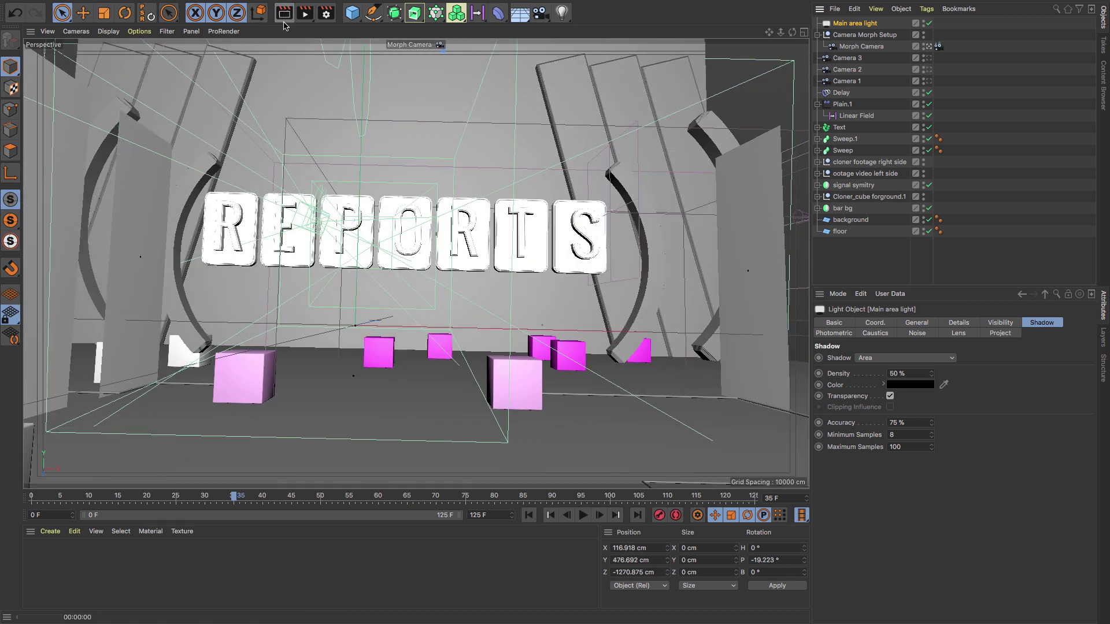
{"action": "left_click", "coordinate": [284, 13]}
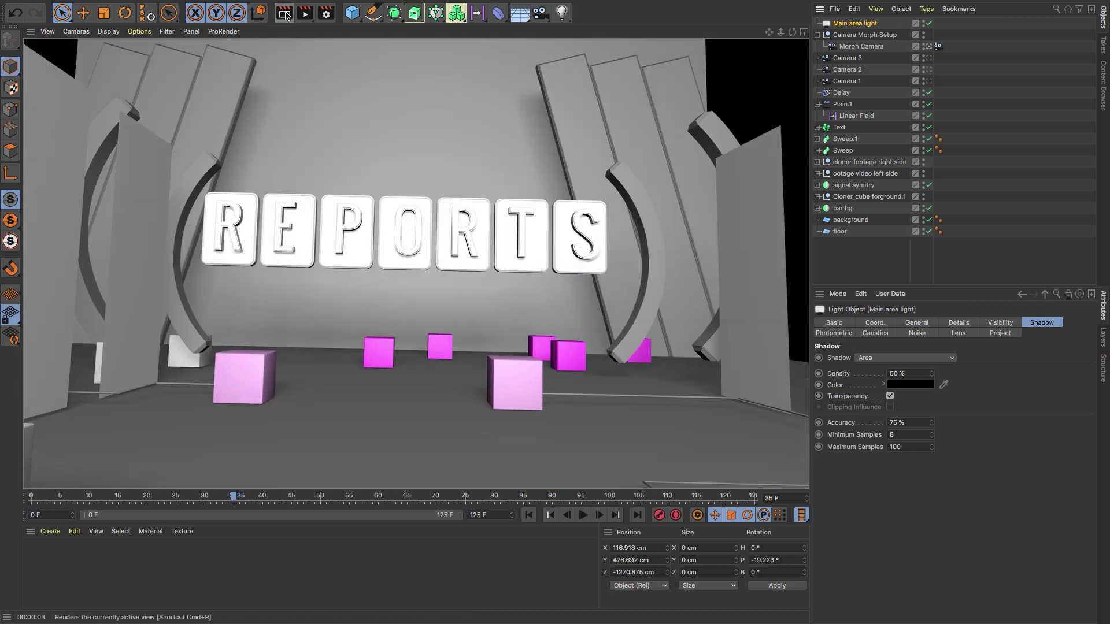
Step: Disable the main area light and render the frame to the Picture Viewer, viewed at 50% zoom
{"action": "left_click", "coordinate": [932, 23]}
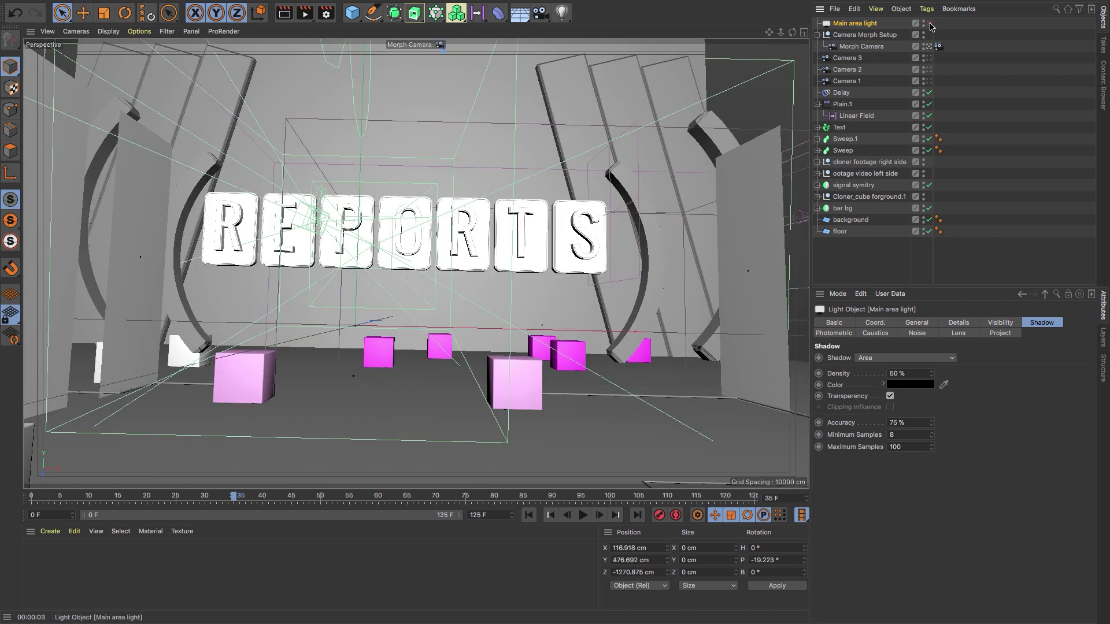
{"action": "left_click", "coordinate": [930, 24]}
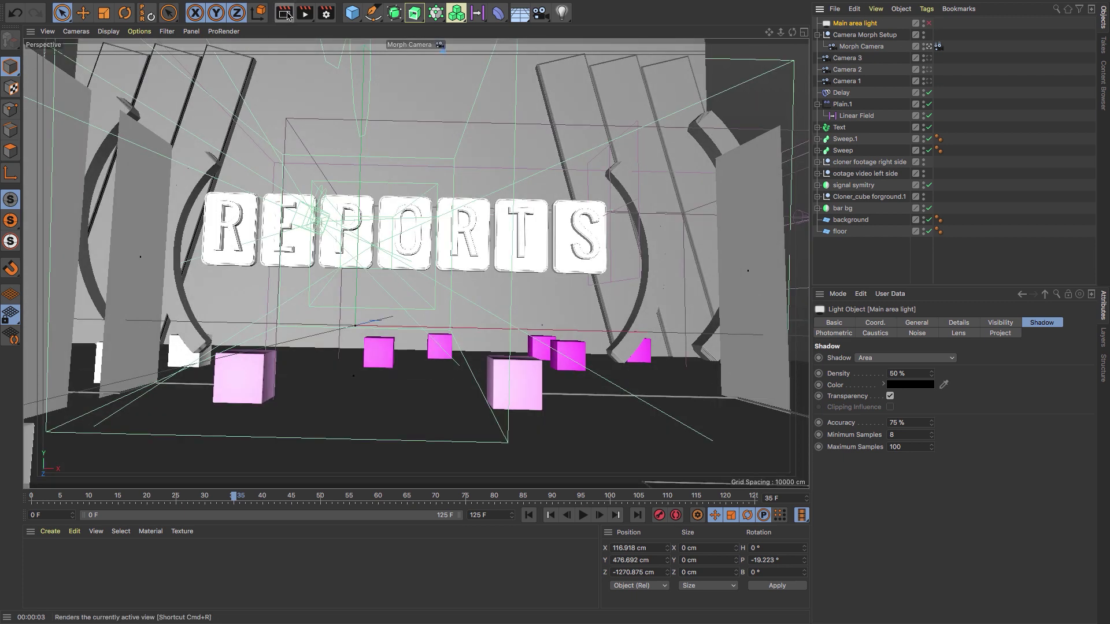
{"action": "left_click", "coordinate": [305, 14]}
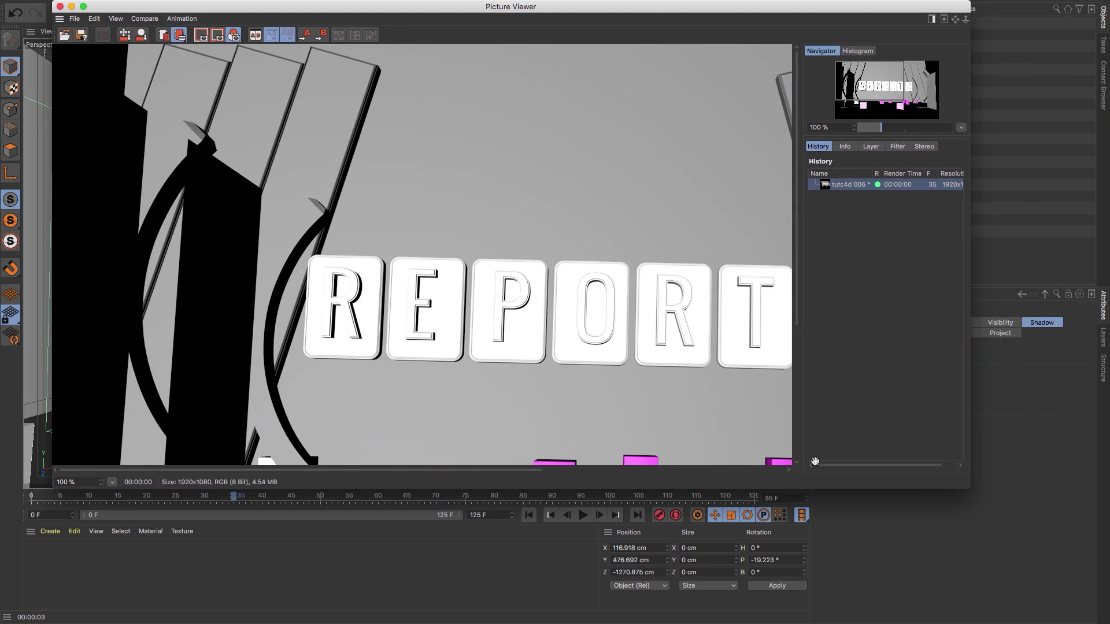
{"action": "mouse_move", "coordinate": [2, 366]}
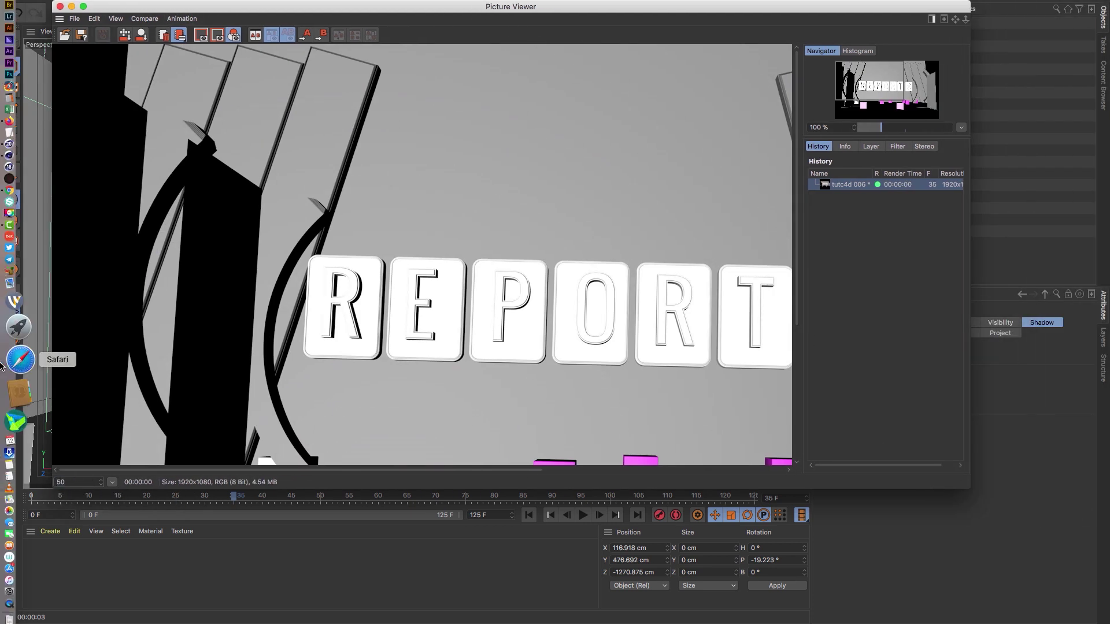
{"action": "key", "text": "Return"}
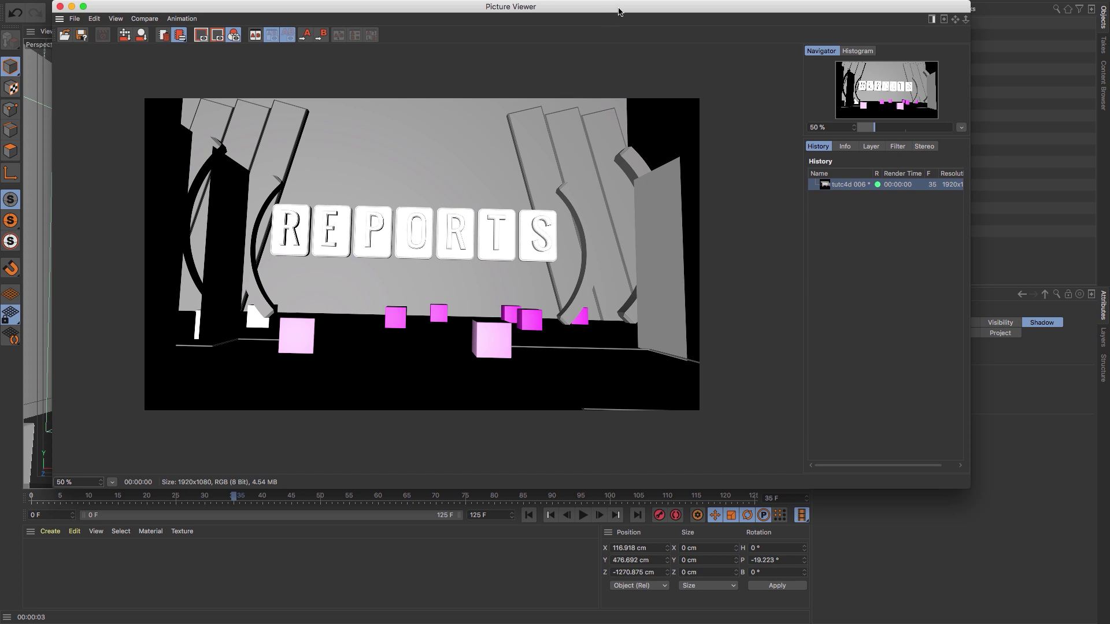
{"action": "left_click_drag", "start_coordinate": [619, 12], "coordinate": [592, 184]}
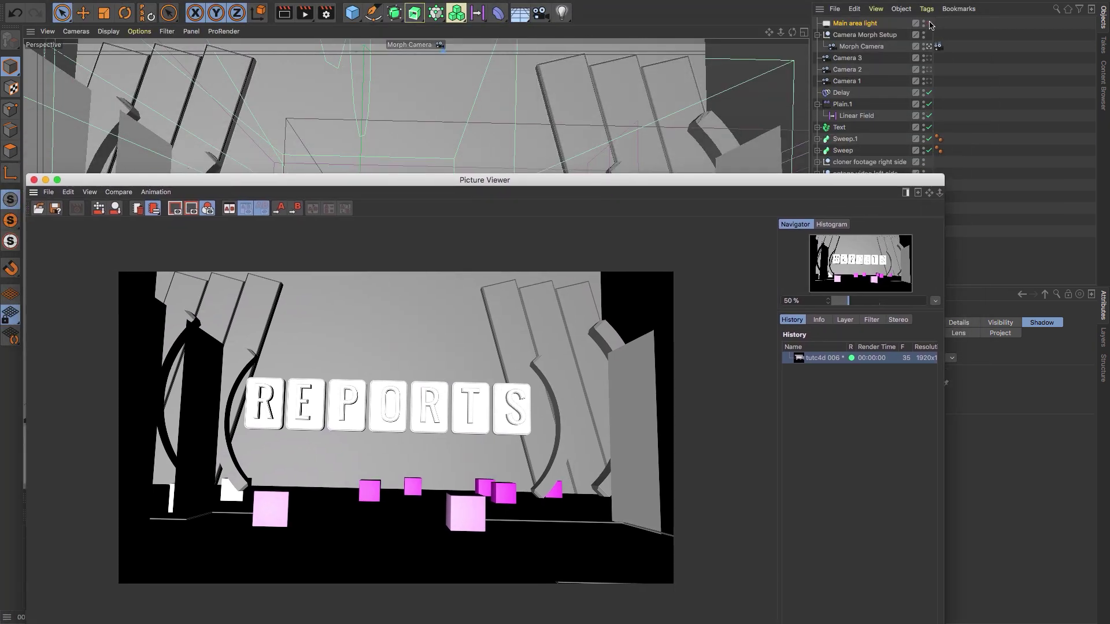
Step: Re-enable the main area light, render the frame again and compare the renders with and without the light
{"action": "left_click", "coordinate": [929, 24]}
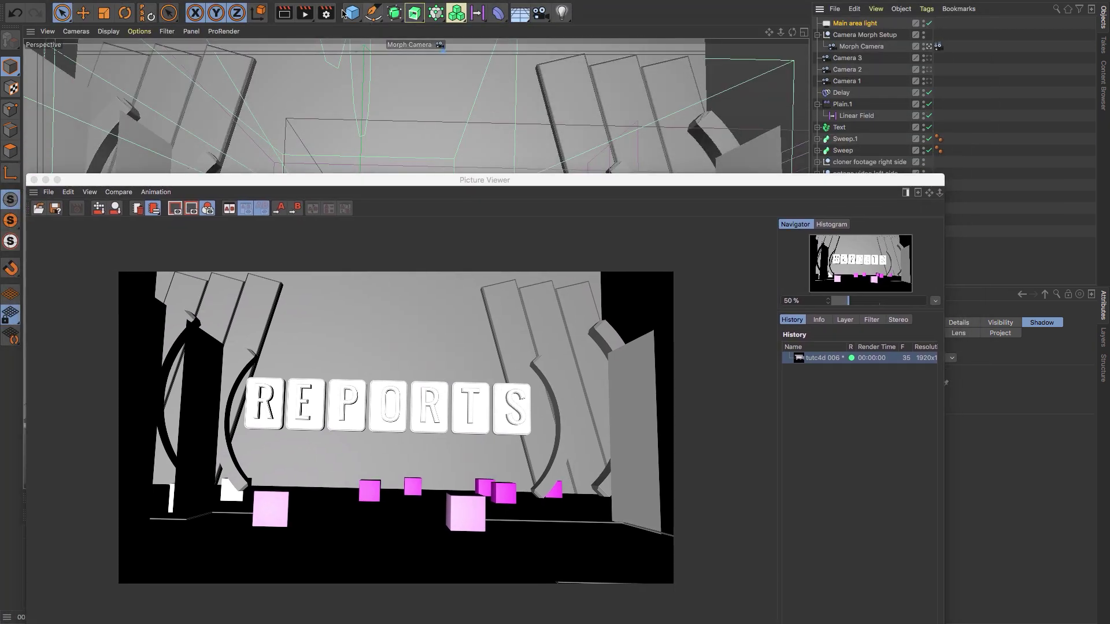
{"action": "left_click", "coordinate": [305, 11]}
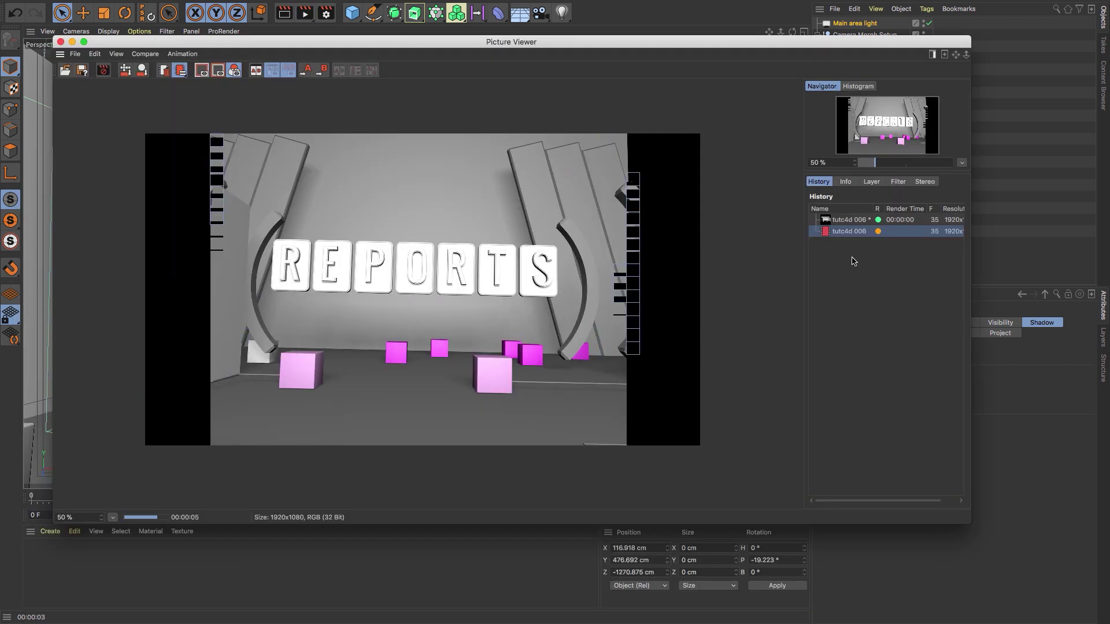
{"action": "left_click", "coordinate": [879, 221]}
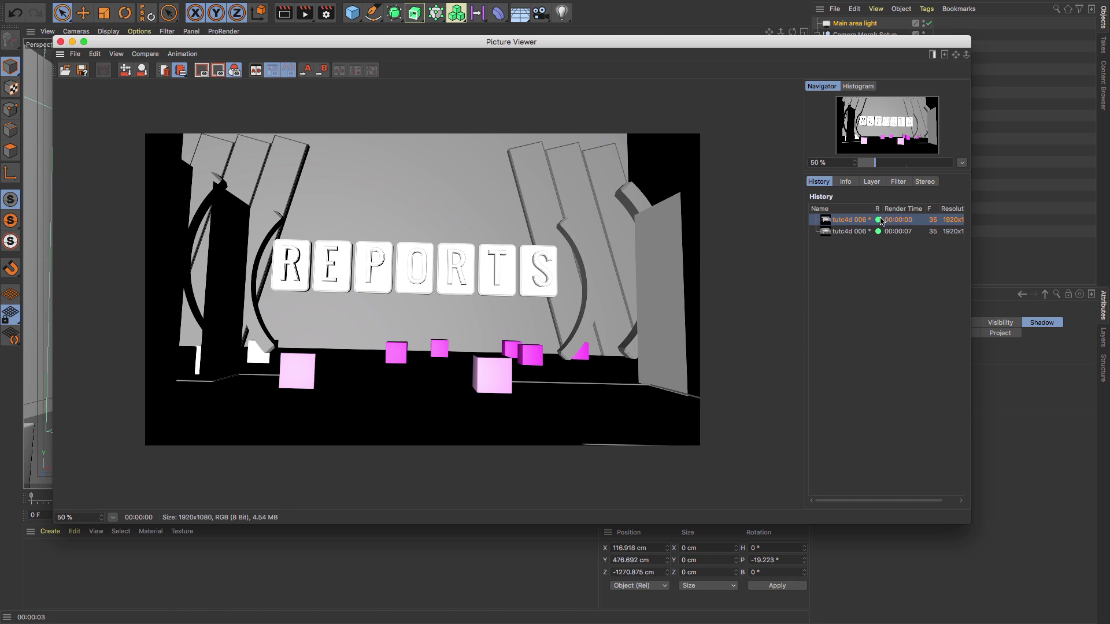
{"action": "left_click", "coordinate": [856, 232]}
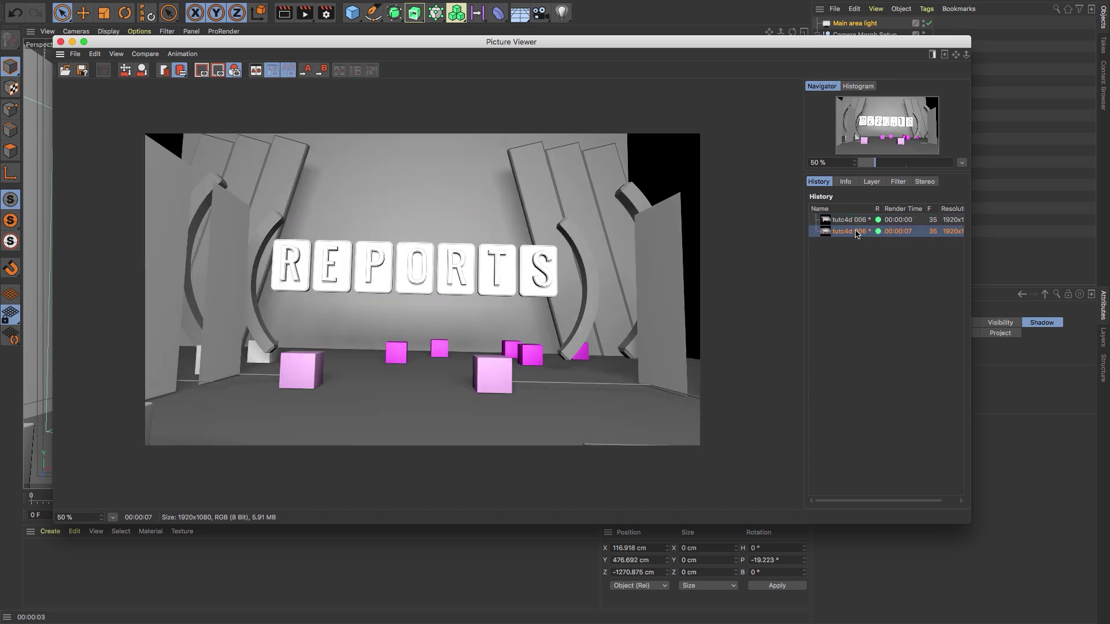
{"action": "left_click", "coordinate": [856, 221]}
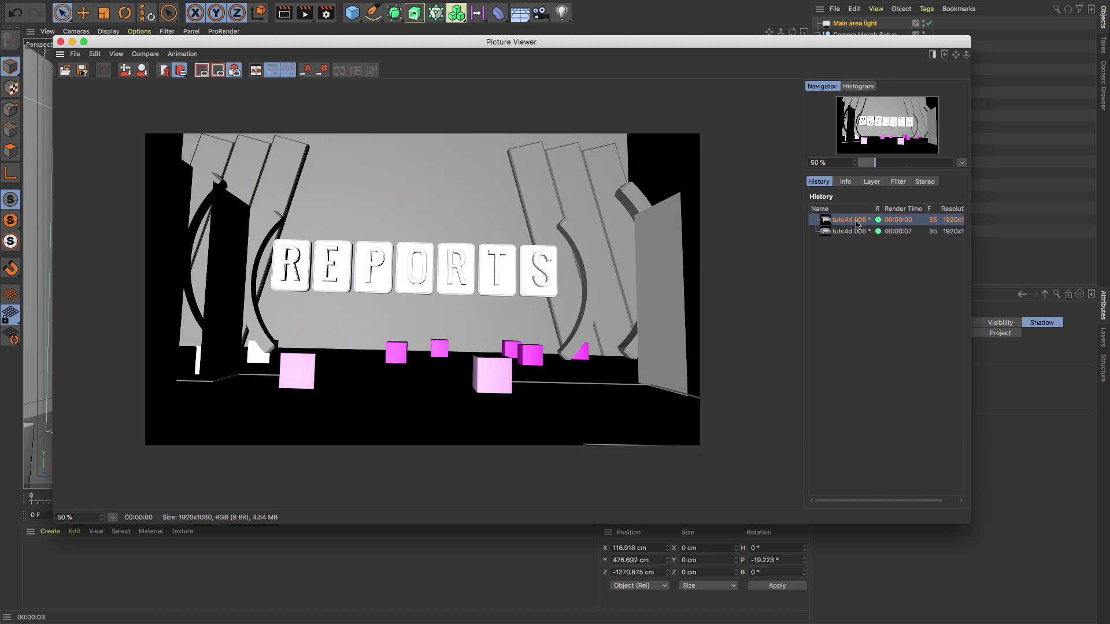
{"action": "left_click", "coordinate": [858, 233]}
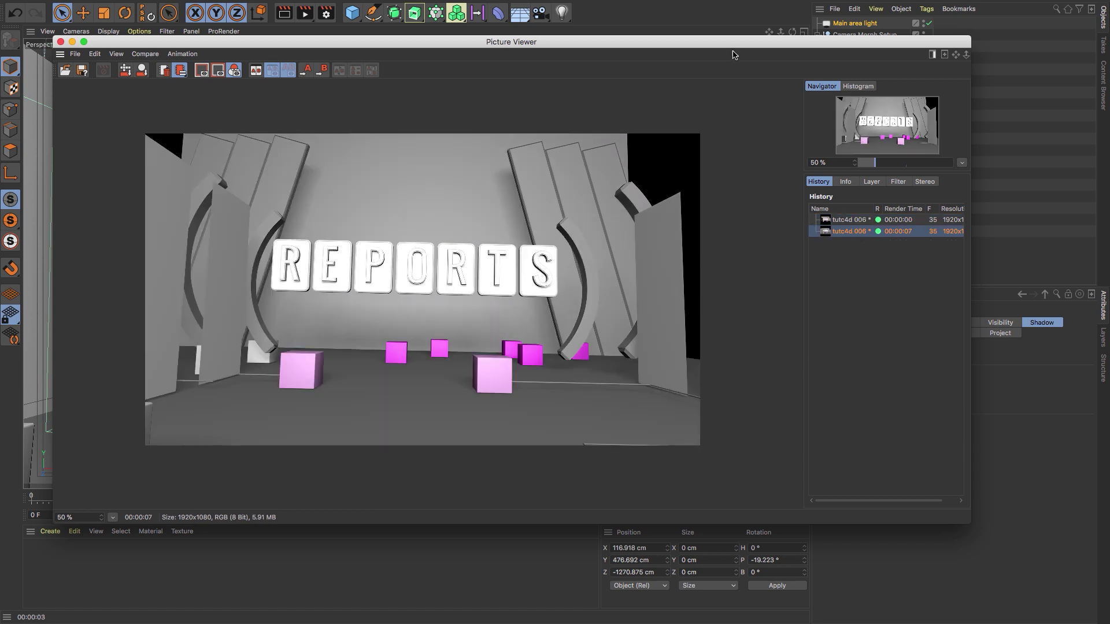
Step: Set the render anti-aliasing to Best with a minimum level of 2x2
{"action": "left_click_drag", "start_coordinate": [720, 44], "coordinate": [698, 308]}
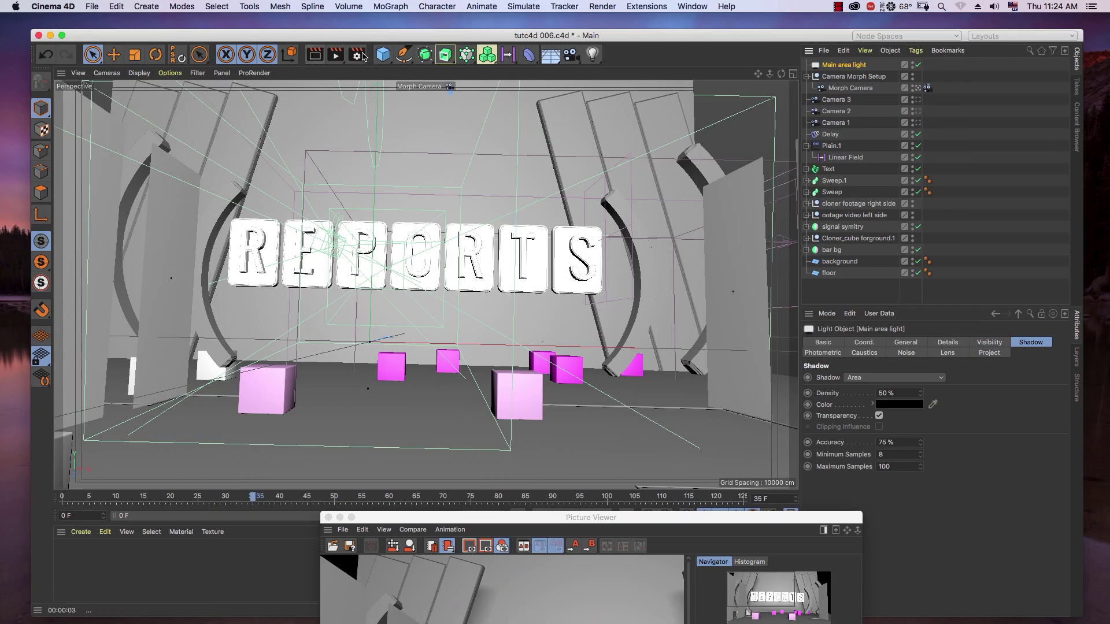
{"action": "left_click_drag", "start_coordinate": [396, 36], "coordinate": [386, 20]}
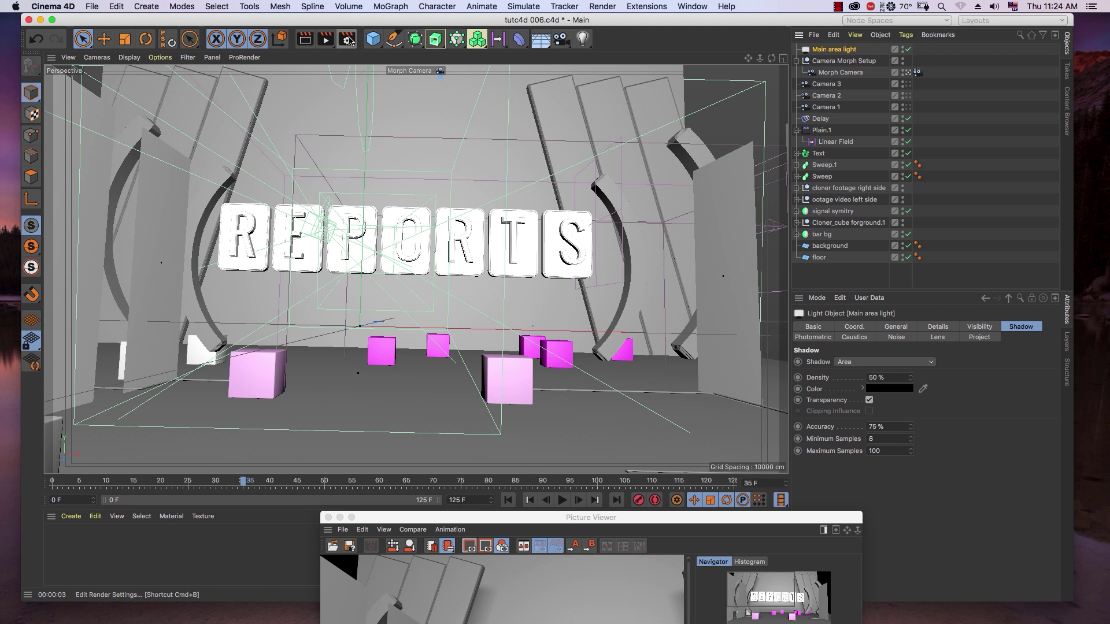
{"action": "left_click", "coordinate": [347, 39]}
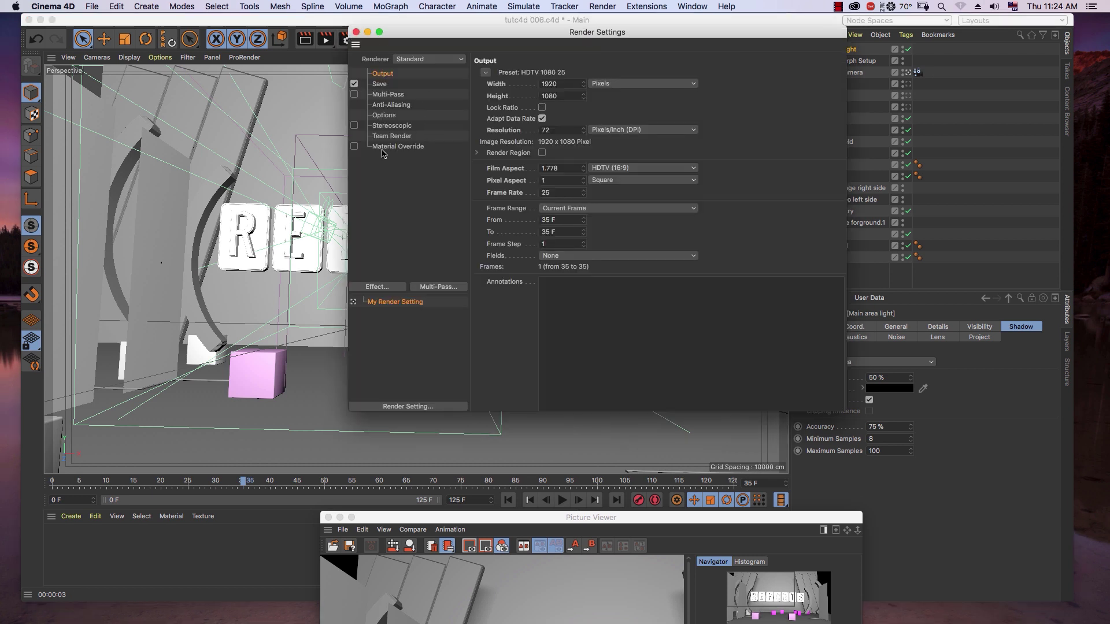
{"action": "left_click", "coordinate": [399, 105]}
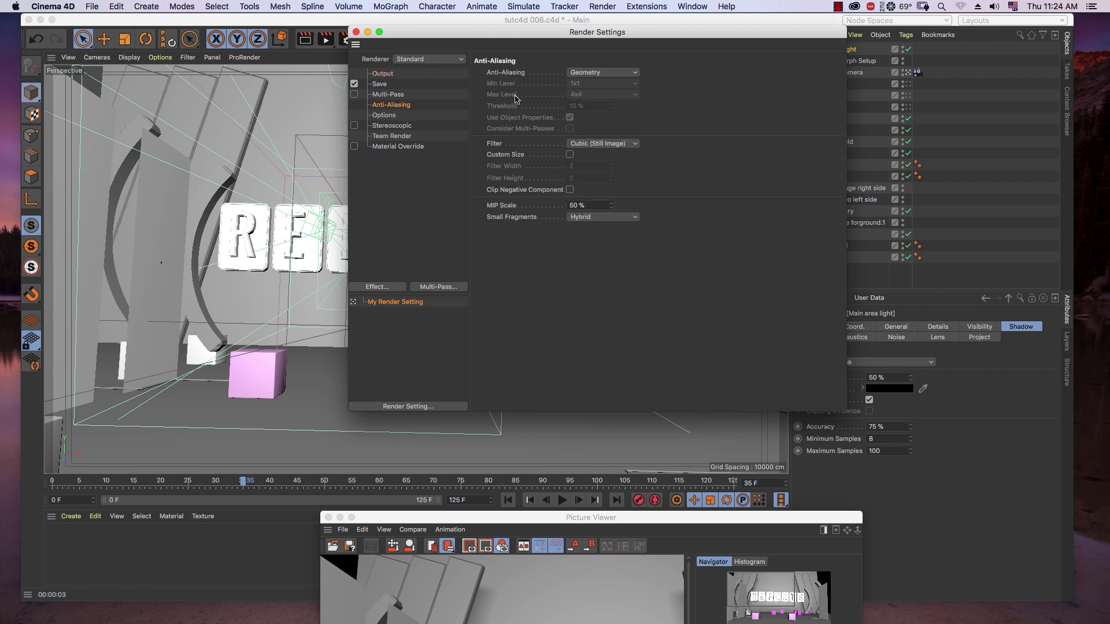
{"action": "left_click", "coordinate": [595, 74]}
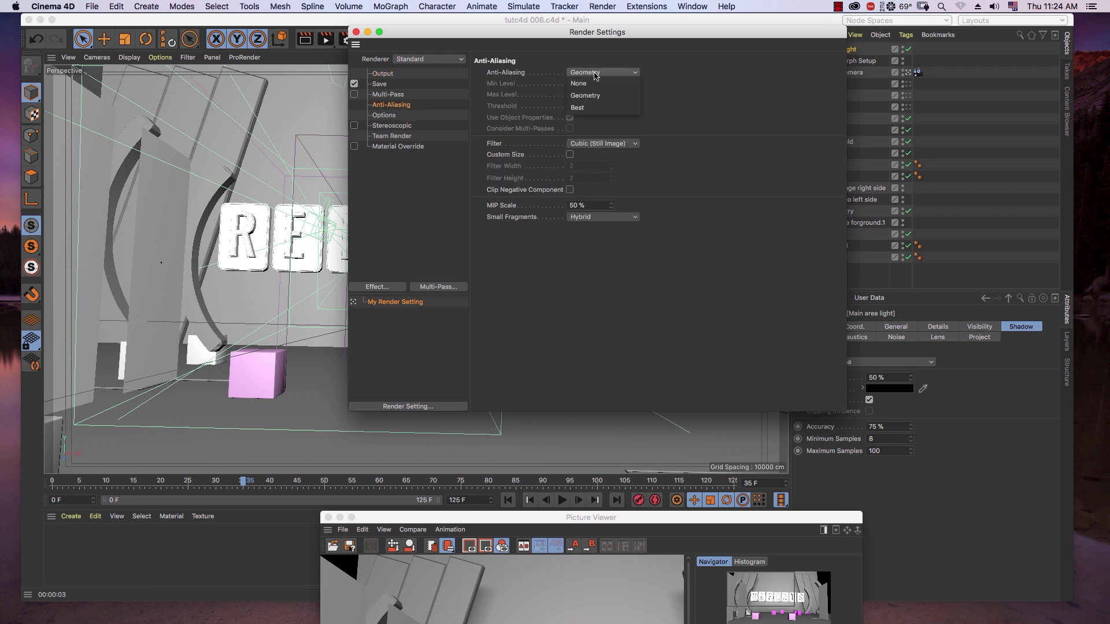
{"action": "left_click", "coordinate": [589, 109]}
{"action": "left_click", "coordinate": [583, 86]}
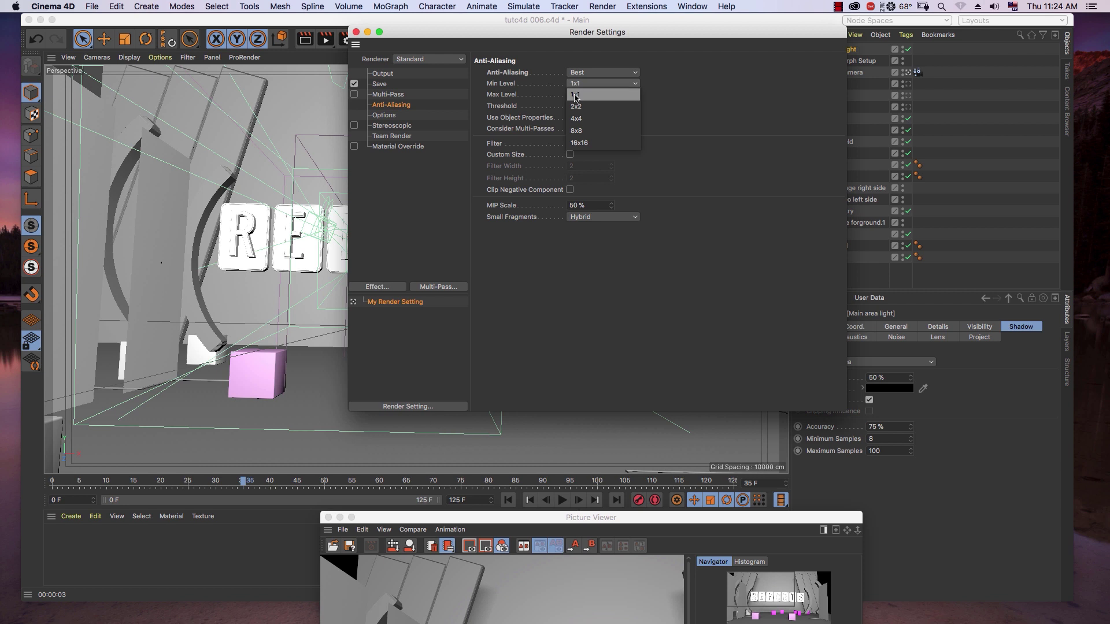
{"action": "left_click", "coordinate": [587, 105]}
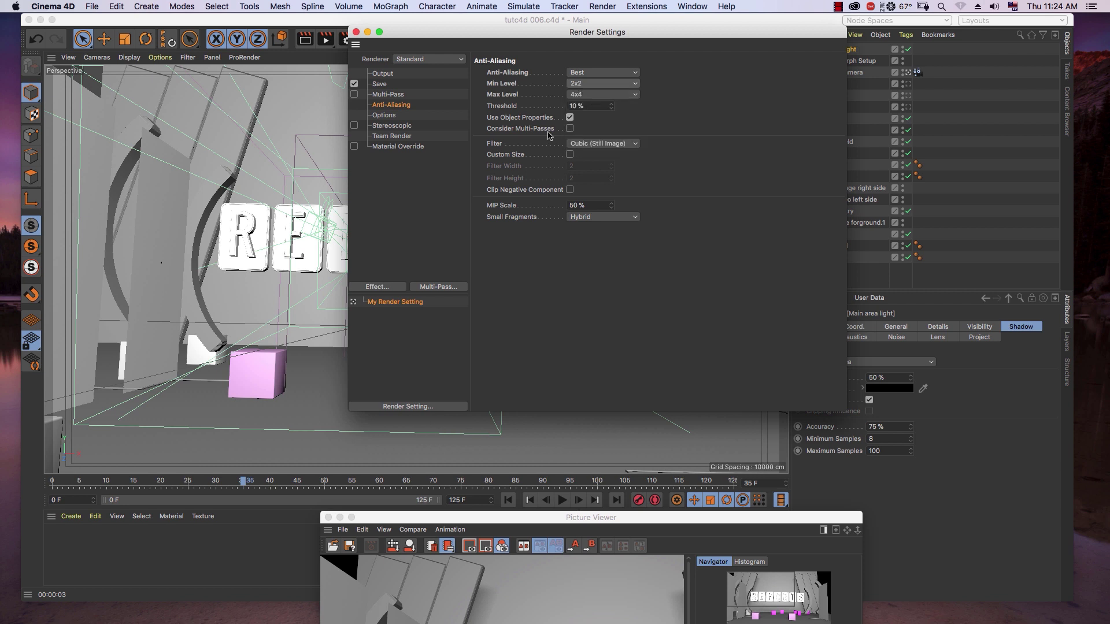
{"action": "left_click", "coordinate": [357, 32]}
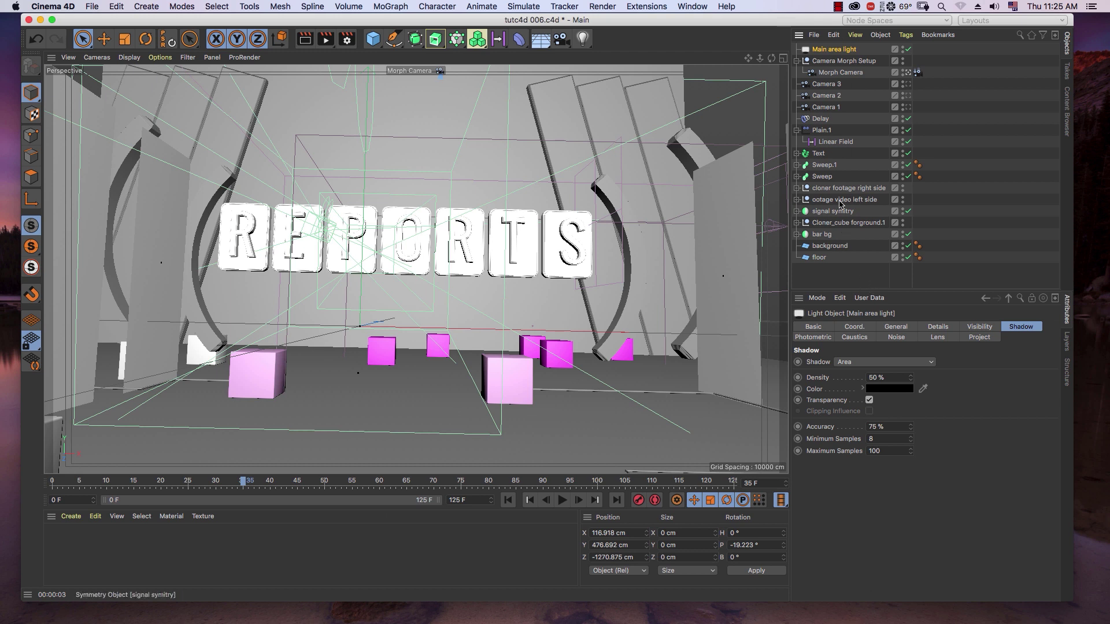
Step: Add an omni light and give it a warm color with hue 38° and saturation 25%
{"action": "left_click_drag", "start_coordinate": [585, 37], "coordinate": [630, 58]}
{"action": "key", "text": "g"}
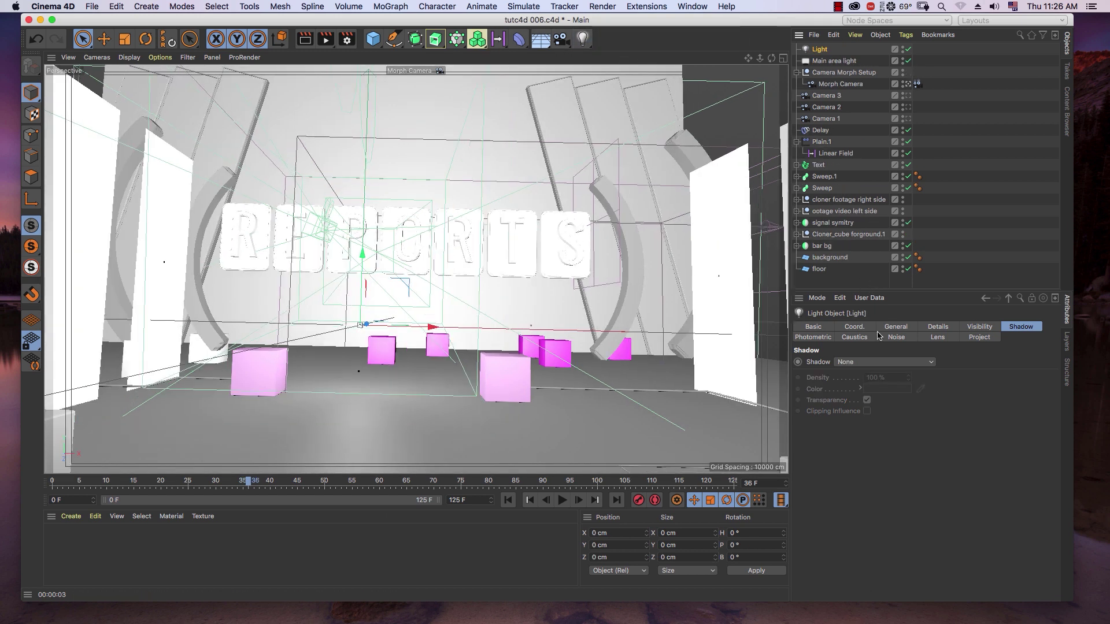
{"action": "left_click", "coordinate": [904, 327]}
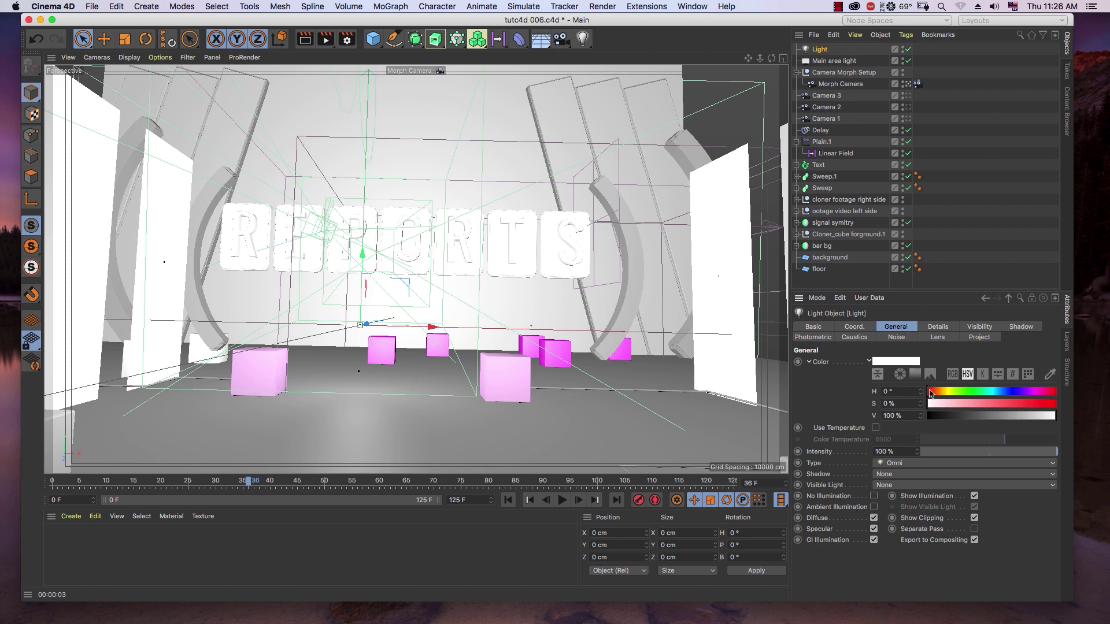
{"action": "left_click_drag", "start_coordinate": [951, 392], "coordinate": [948, 391]}
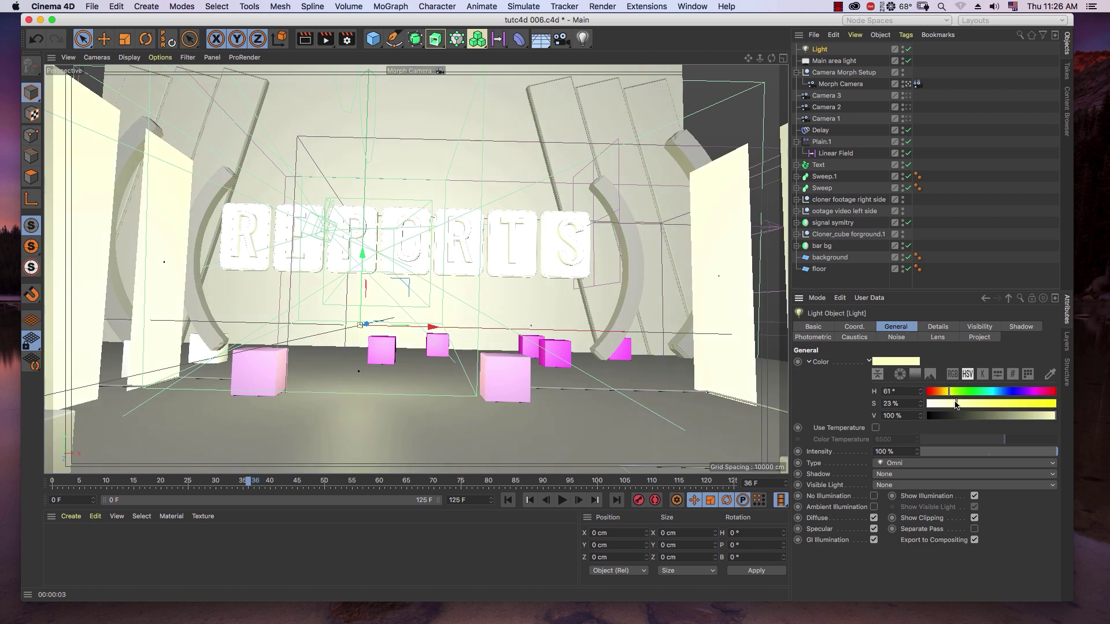
{"action": "left_click_drag", "start_coordinate": [900, 392], "coordinate": [874, 391]}
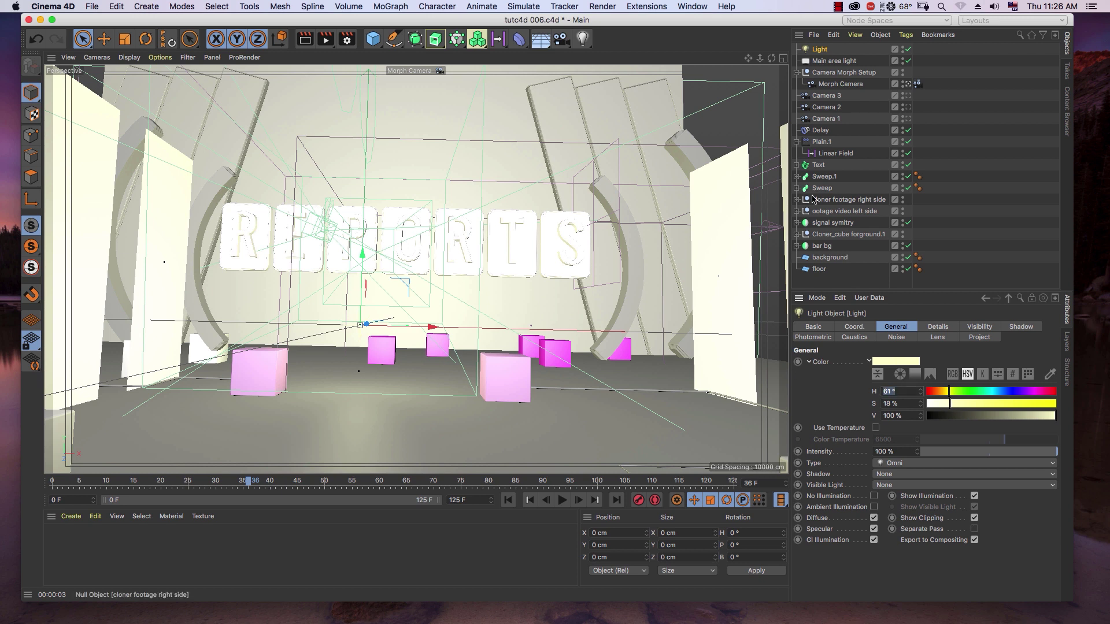
{"action": "type", "text": "38"}
{"action": "key", "text": "Return"}
{"action": "left_click", "coordinate": [513, 220]}
{"action": "key", "text": "Tab"}
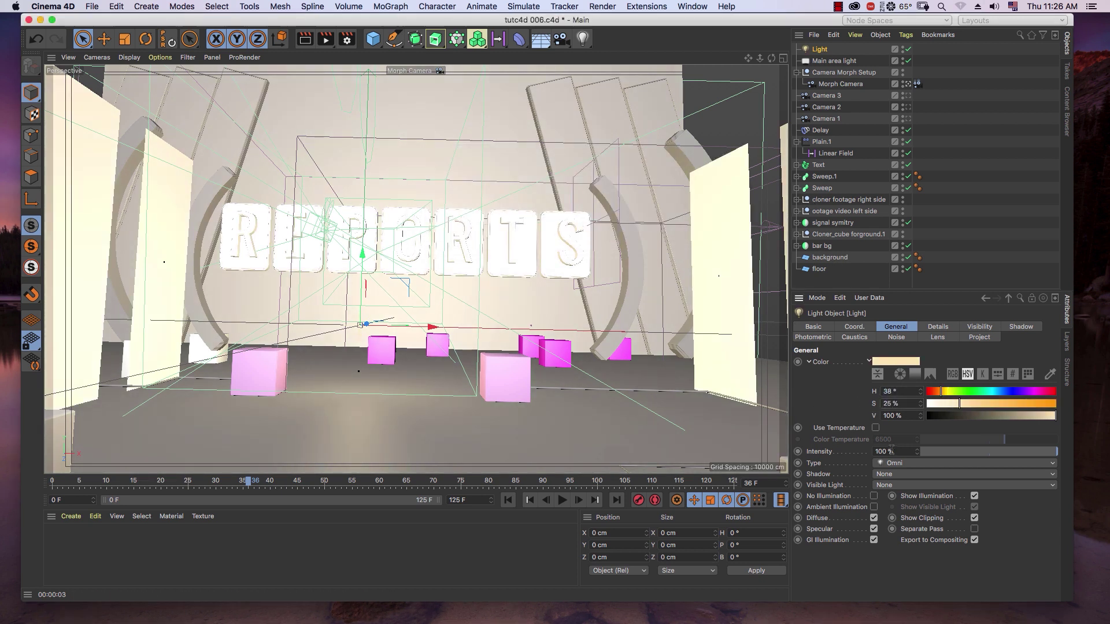
Step: Give the warm light Shadow Maps (Soft) shadows and an Inverse Square (Physically Accurate) falloff
{"action": "left_click", "coordinate": [900, 475]}
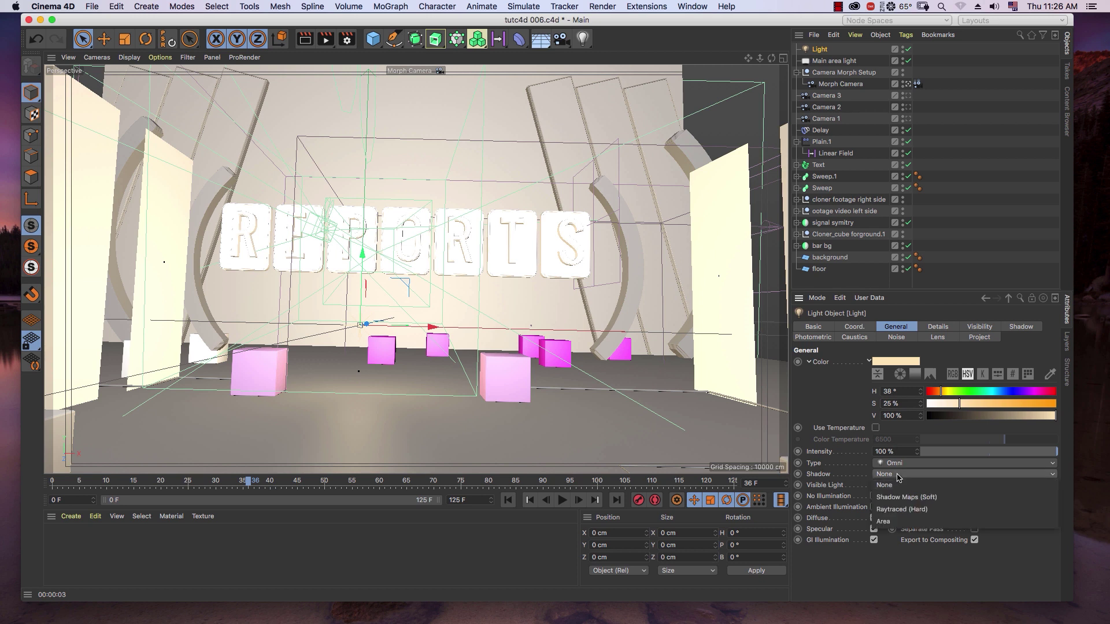
{"action": "left_click", "coordinate": [901, 497]}
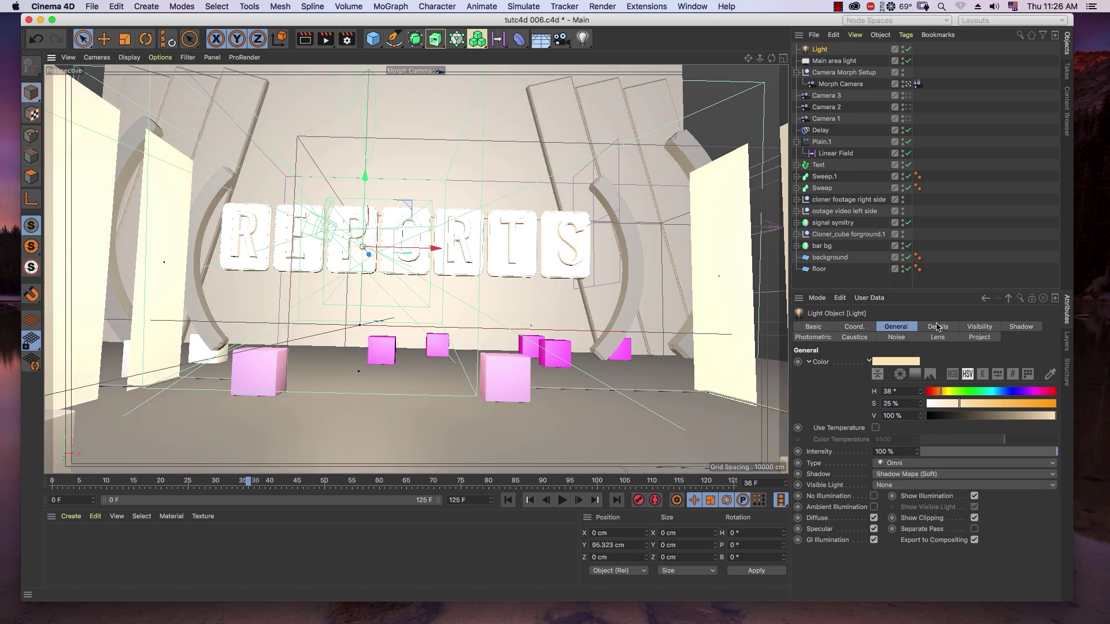
{"action": "left_click", "coordinate": [937, 327]}
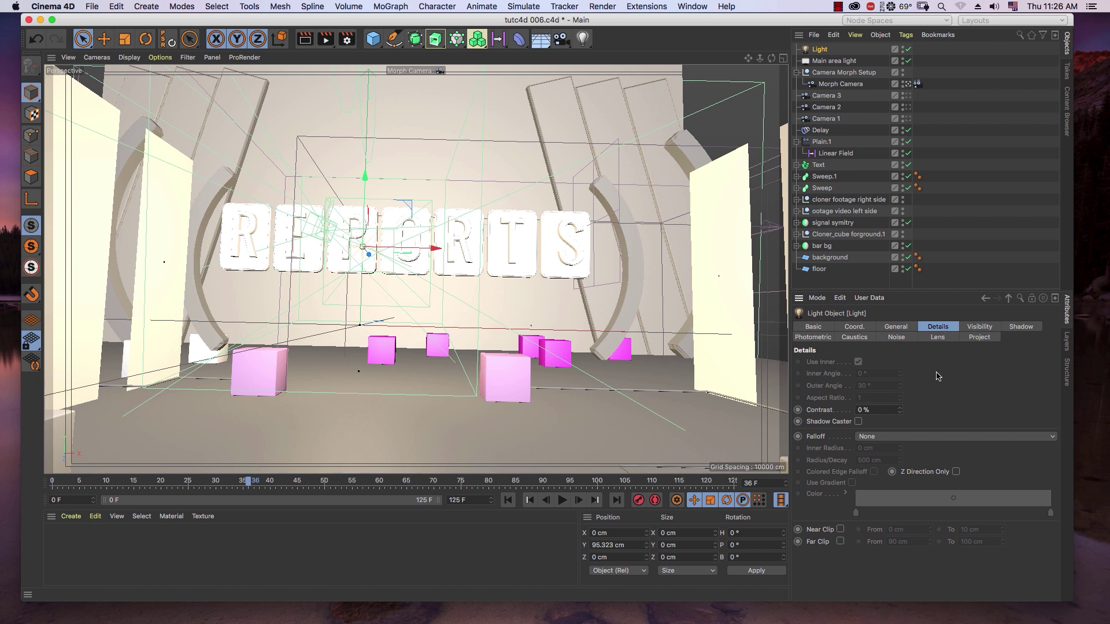
{"action": "left_click", "coordinate": [902, 438]}
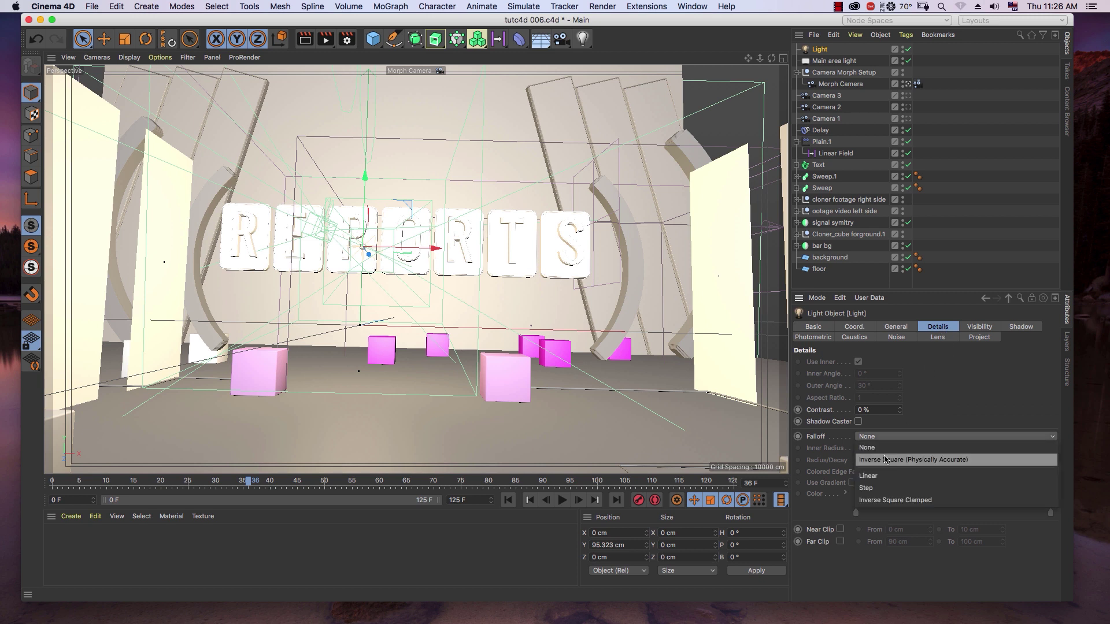
{"action": "left_click", "coordinate": [992, 461]}
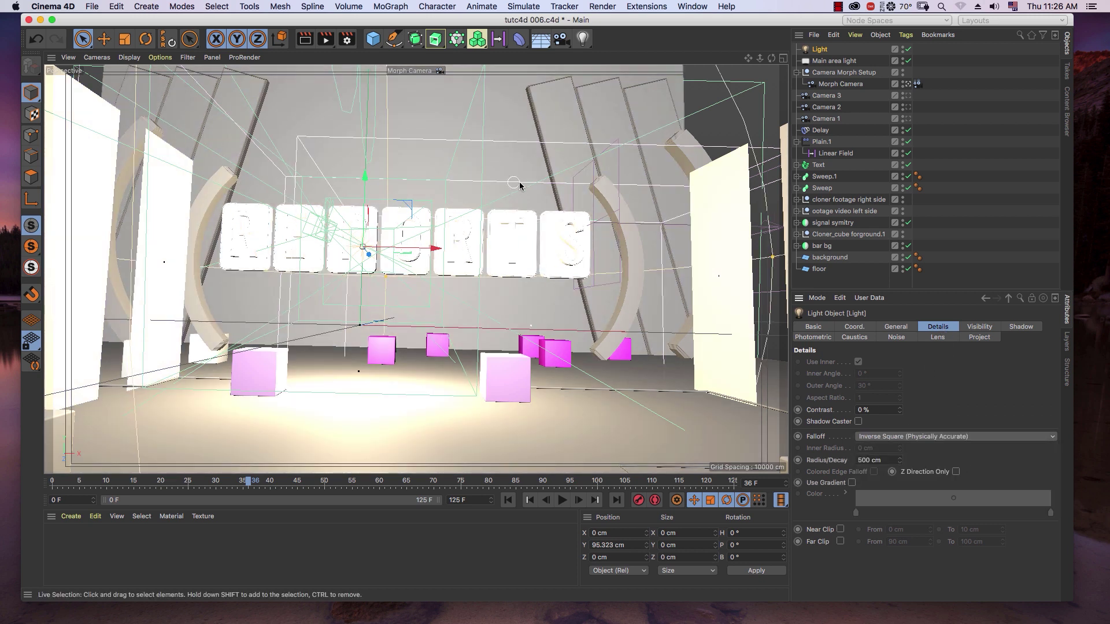
Step: Leave the Morph Camera view and raise the warm light above the letters to about Y 427 cm
{"action": "left_click", "coordinate": [498, 192]}
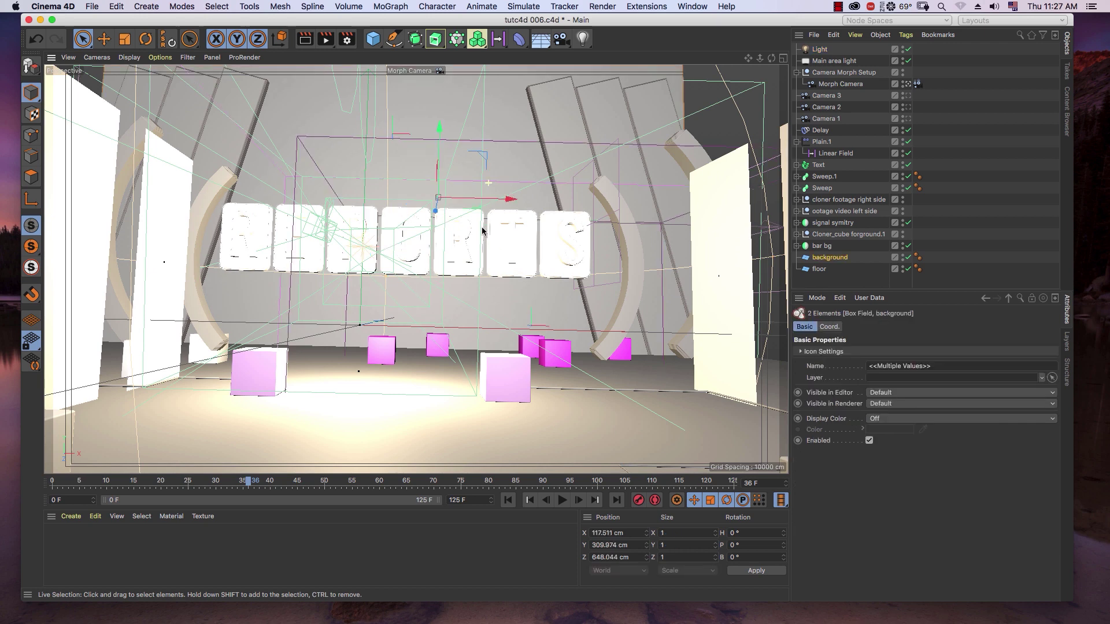
{"action": "left_click", "coordinate": [908, 84]}
{"action": "left_click_drag", "start_coordinate": [497, 211], "coordinate": [452, 198], "text": "alt"}
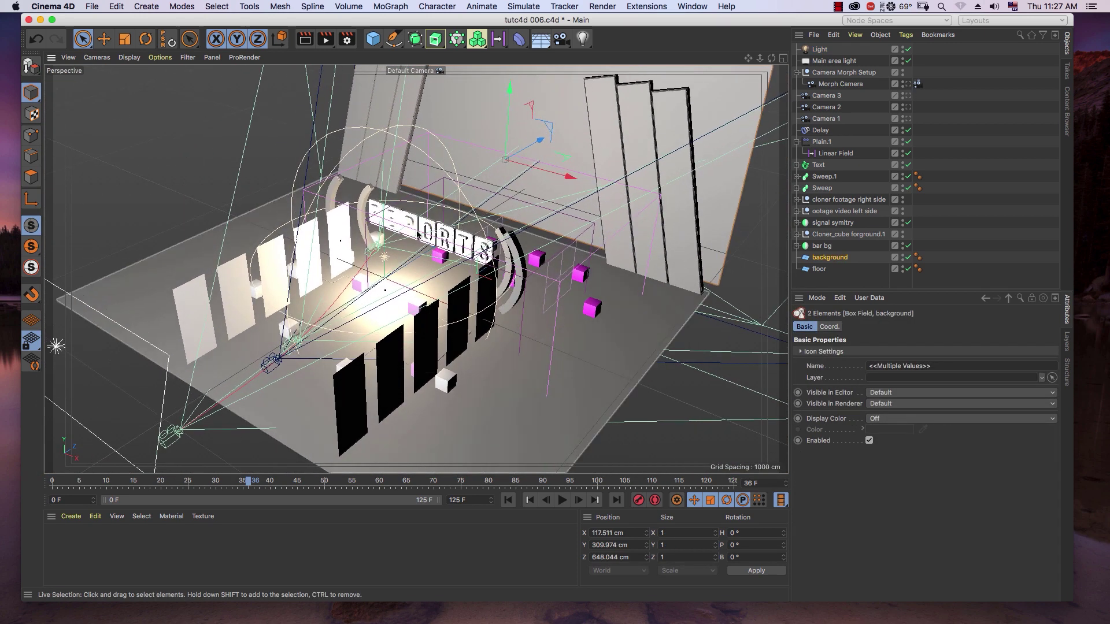
{"action": "middle_click_drag", "start_coordinate": [399, 234], "coordinate": [401, 270], "text": "alt"}
{"action": "left_click", "coordinate": [816, 51]}
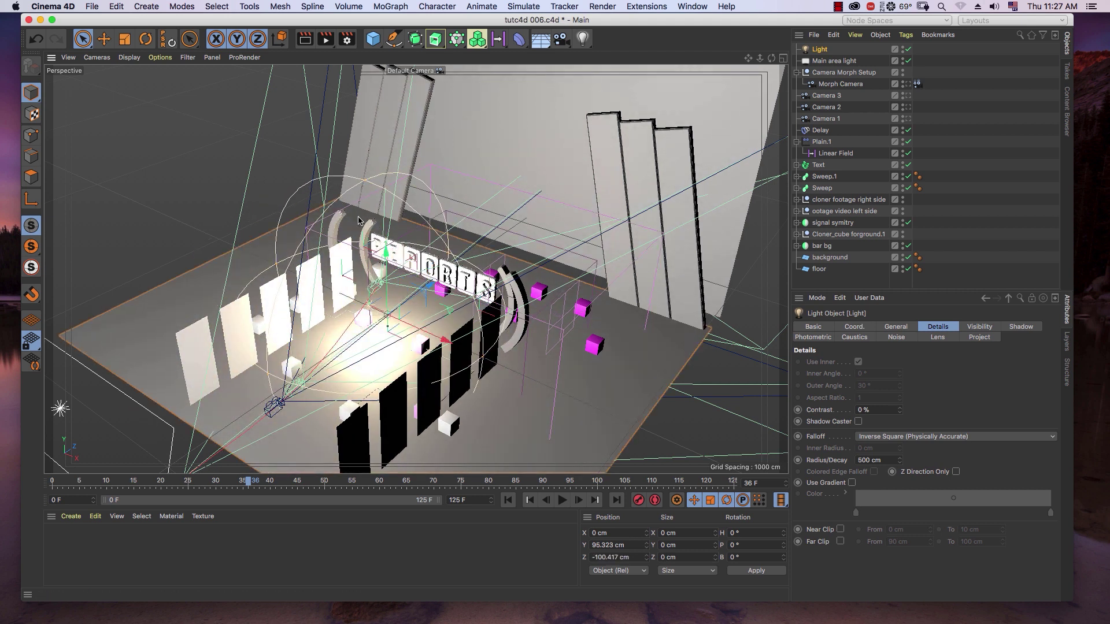
{"action": "left_click_drag", "start_coordinate": [351, 249], "coordinate": [372, 123]}
{"action": "left_click", "coordinate": [919, 119]}
{"action": "left_click", "coordinate": [814, 52]}
{"action": "left_click", "coordinate": [816, 51]}
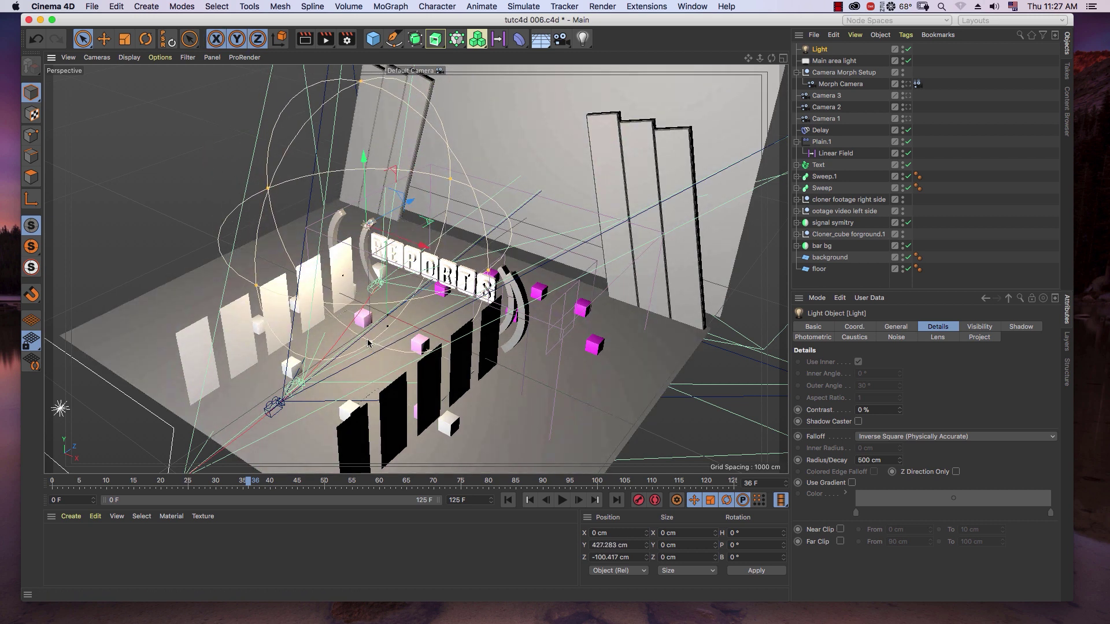
Step: Reduce the warm light's falloff radius to about 158 cm and move it toward the letter S, at about X 475 cm
{"action": "left_click_drag", "start_coordinate": [368, 342], "coordinate": [370, 305]}
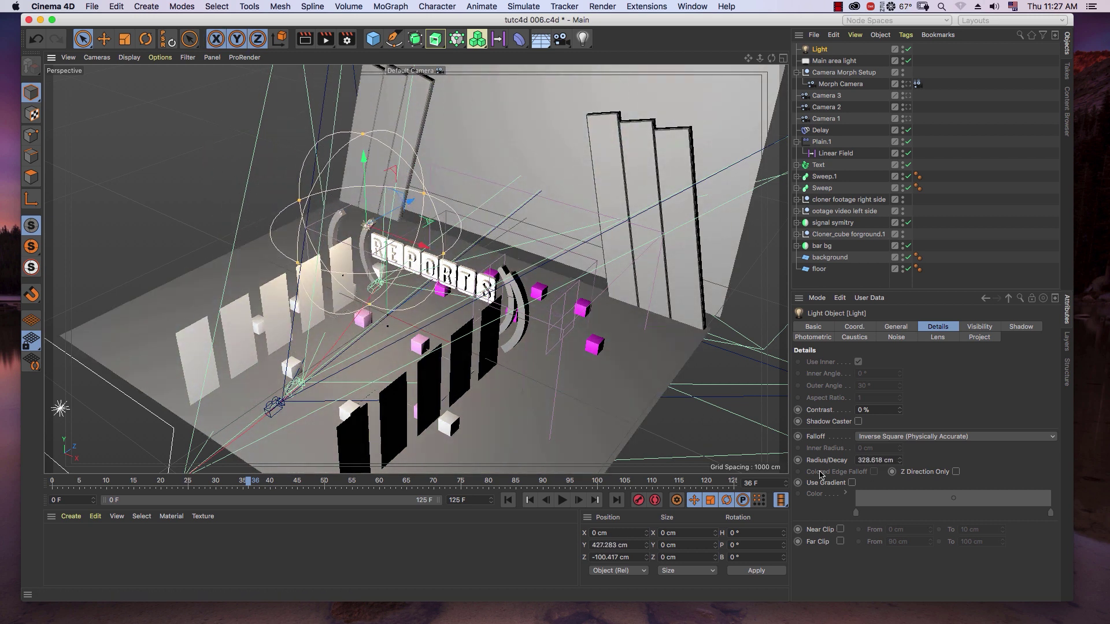
{"action": "mouse_move", "coordinate": [900, 460]}
{"action": "left_mouse_down"}
{"action": "mouse_move", "coordinate": [899, 411]}
{"action": "mouse_move", "coordinate": [900, 452]}
{"action": "left_mouse_up"}
{"action": "left_click_drag", "start_coordinate": [394, 242], "coordinate": [492, 280]}
{"action": "scroll", "coordinate": [492, 289], "scroll_direction": "up", "scroll_amount": 2}
{"action": "scroll", "coordinate": [507, 262], "scroll_direction": "up", "scroll_amount": 2}
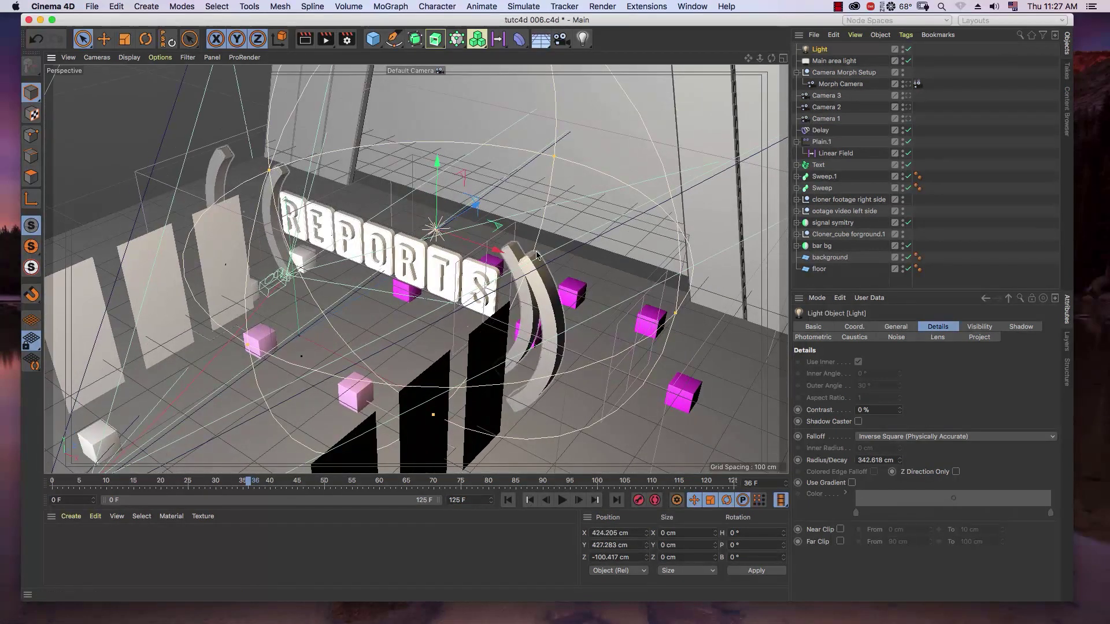
{"action": "left_click_drag", "start_coordinate": [555, 156], "coordinate": [501, 207]}
{"action": "left_click_drag", "start_coordinate": [499, 250], "coordinate": [523, 260]}
Step: Push the warm light back behind the letters to about Z 170 cm
{"action": "scroll", "coordinate": [475, 271], "scroll_direction": "up", "scroll_amount": 3}
{"action": "right_click_drag", "start_coordinate": [520, 215], "coordinate": [506, 218], "text": "alt"}
{"action": "left_click_drag", "start_coordinate": [503, 239], "coordinate": [460, 282], "text": "alt"}
{"action": "right_click_drag", "start_coordinate": [441, 290], "coordinate": [441, 336], "text": "alt"}
{"action": "left_click_drag", "start_coordinate": [441, 336], "coordinate": [307, 364], "text": "alt"}
{"action": "scroll", "coordinate": [306, 362], "scroll_direction": "up", "scroll_amount": 1}
{"action": "left_click_drag", "start_coordinate": [133, 315], "coordinate": [532, 319]}
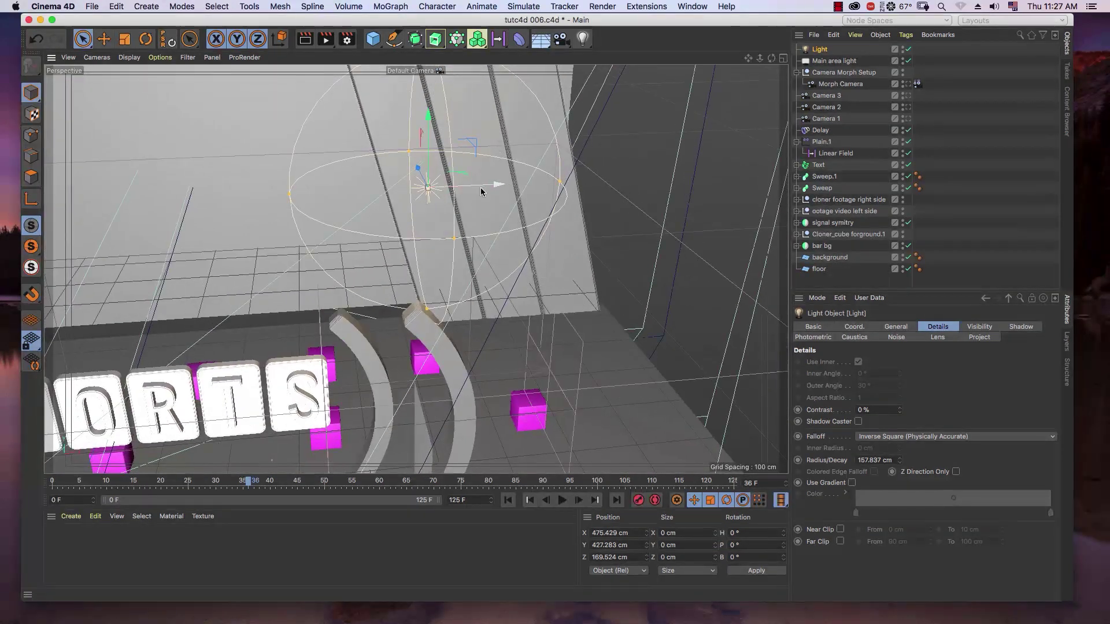
Step: Shift the warm light inward to about X 330 cm and lower it to about Y 416 cm
{"action": "left_click_drag", "start_coordinate": [488, 185], "coordinate": [343, 202]}
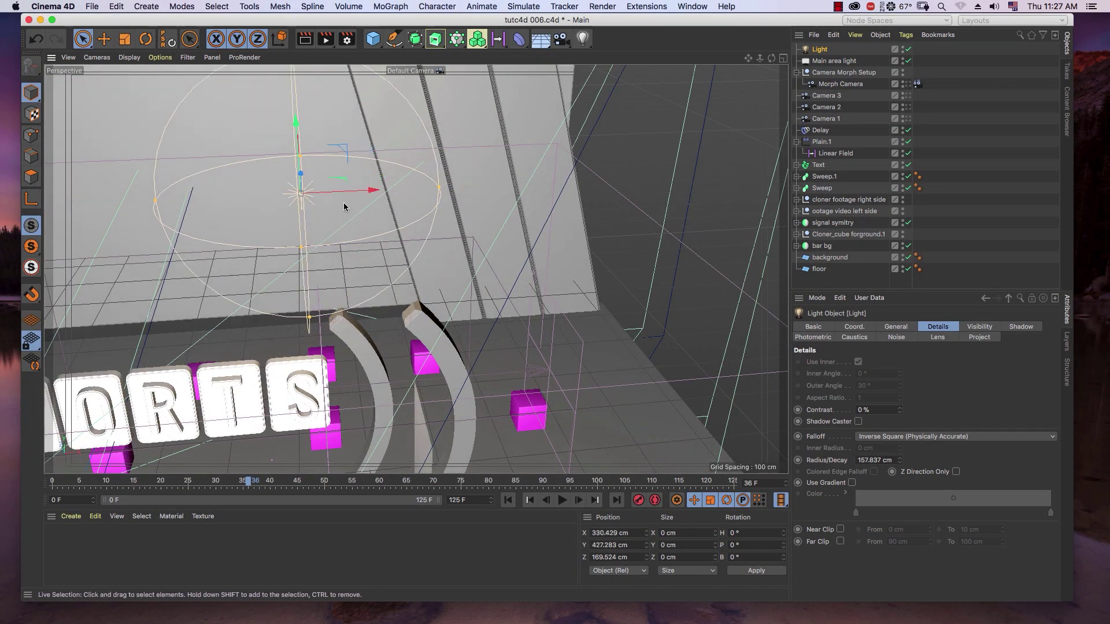
{"action": "left_click", "coordinate": [289, 136]}
{"action": "left_click", "coordinate": [925, 139]}
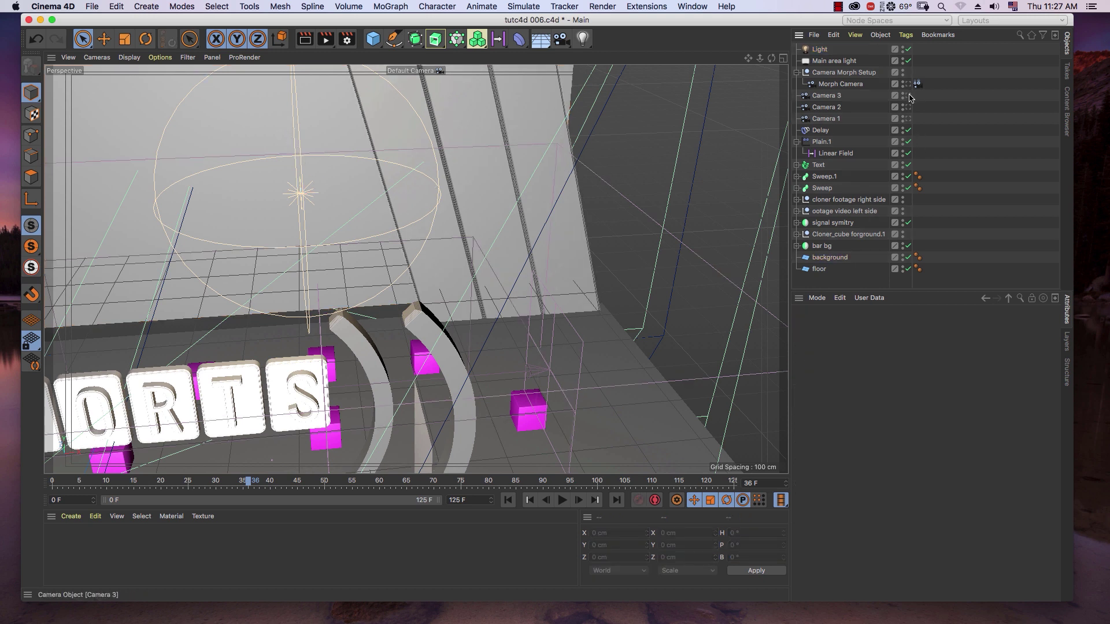
{"action": "left_click", "coordinate": [294, 127]}
{"action": "mouse_move", "coordinate": [294, 129]}
{"action": "left_mouse_down"}
{"action": "mouse_move", "coordinate": [285, 117]}
{"action": "mouse_move", "coordinate": [290, 141]}
{"action": "left_mouse_up"}
Step: Render a preview of the active view framed on the REPORTS letters to check the warm light
{"action": "scroll", "coordinate": [414, 259], "scroll_direction": "down", "scroll_amount": 5}
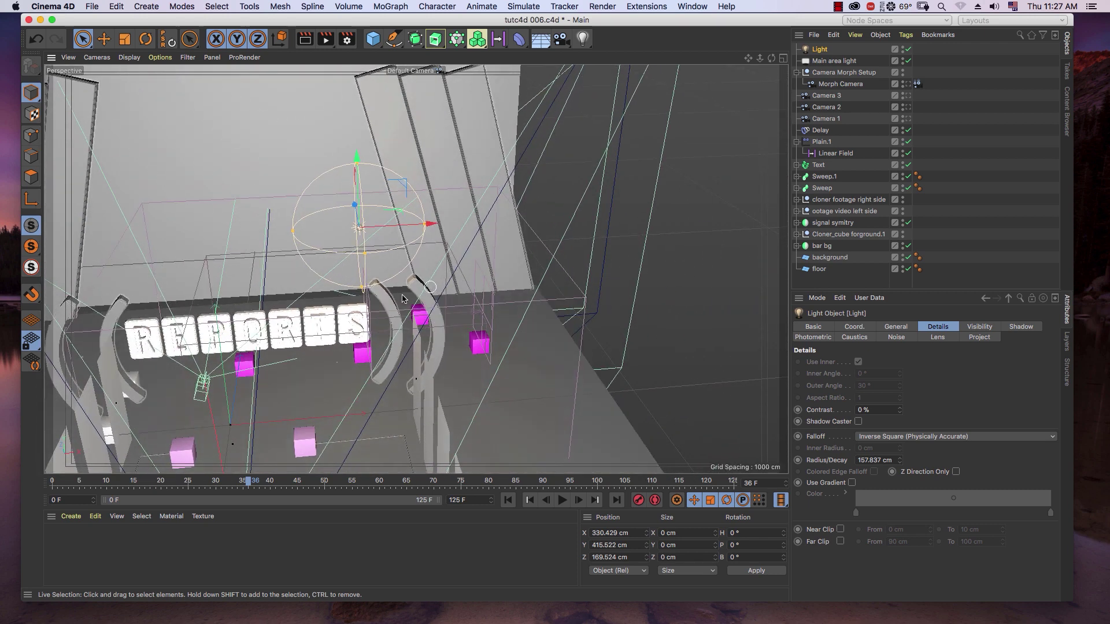
{"action": "left_click_drag", "start_coordinate": [402, 298], "coordinate": [445, 189], "text": "alt"}
{"action": "scroll", "coordinate": [473, 231], "scroll_direction": "up", "scroll_amount": 5}
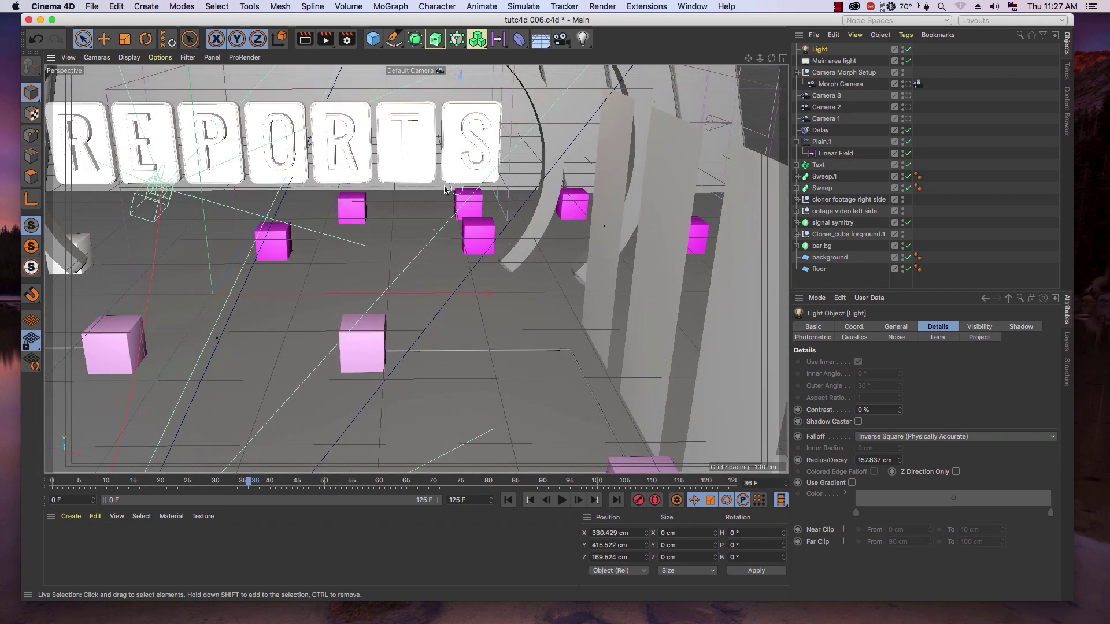
{"action": "middle_click_drag", "start_coordinate": [444, 190], "coordinate": [553, 233], "text": "alt"}
{"action": "left_click", "coordinate": [305, 39]}
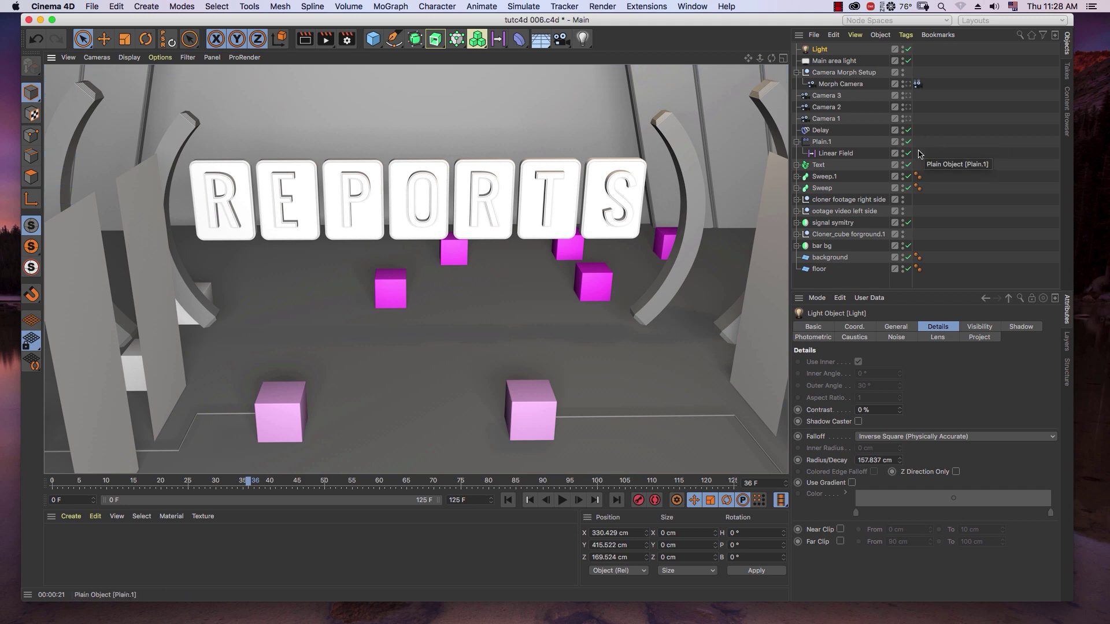
Step: Duplicate the warm light as a white copy and move the copy across the set to about X -162 cm
{"action": "left_click", "coordinate": [897, 327]}
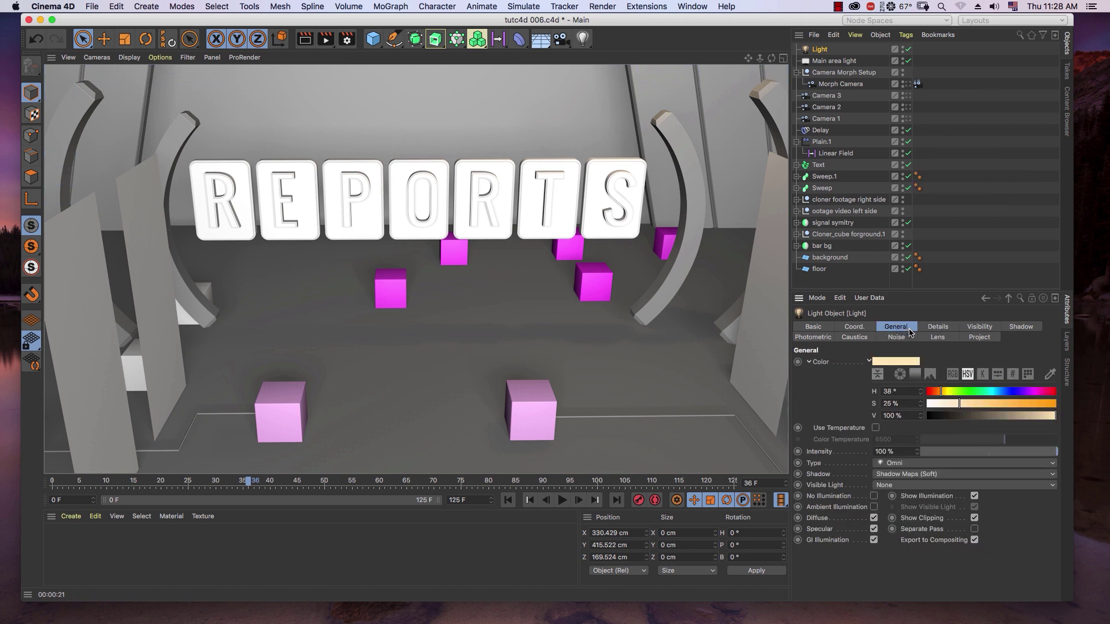
{"action": "left_click", "coordinate": [822, 50]}
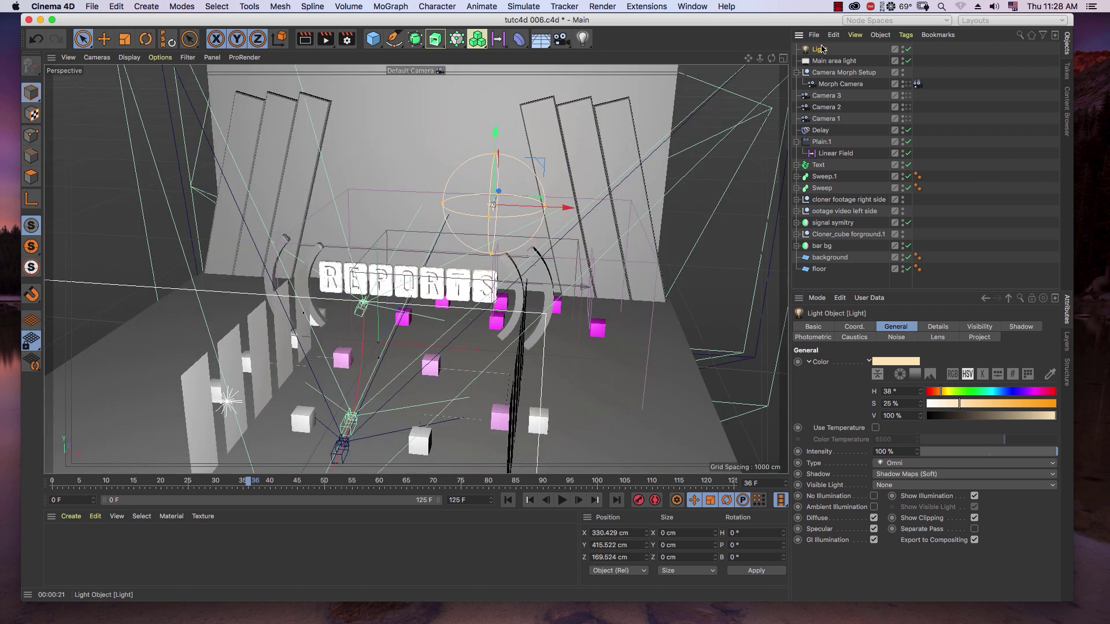
{"action": "key", "text": "super+c"}
{"action": "key", "text": "super+v"}
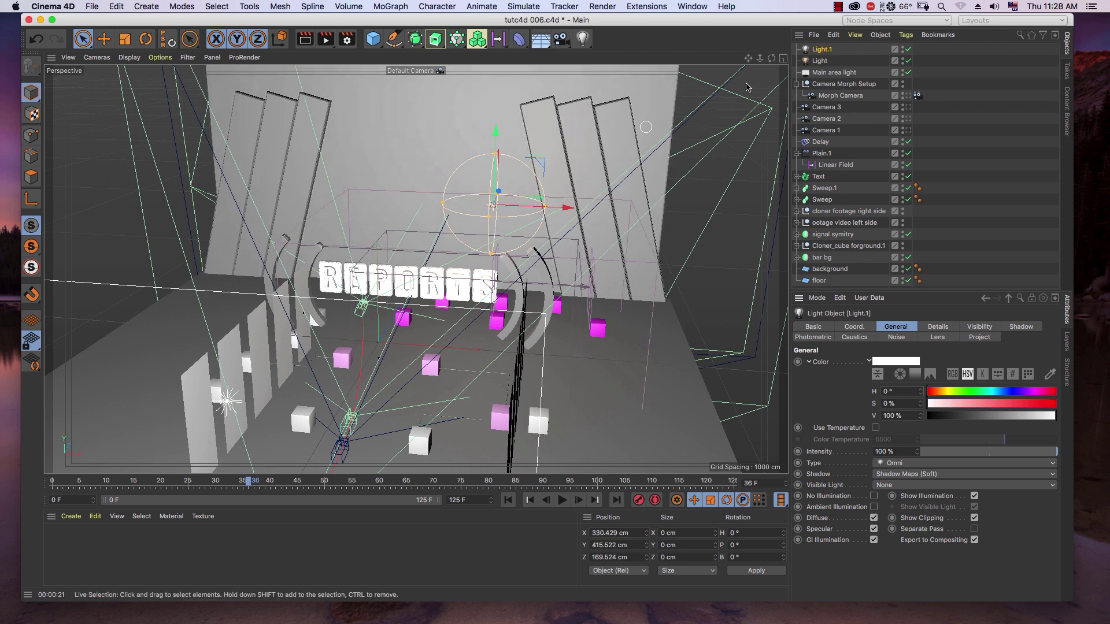
{"action": "left_click_drag", "start_coordinate": [567, 211], "coordinate": [410, 199]}
{"action": "scroll", "coordinate": [420, 231], "scroll_direction": "up", "scroll_amount": 4}
{"action": "scroll", "coordinate": [422, 238], "scroll_direction": "up", "scroll_amount": 1}
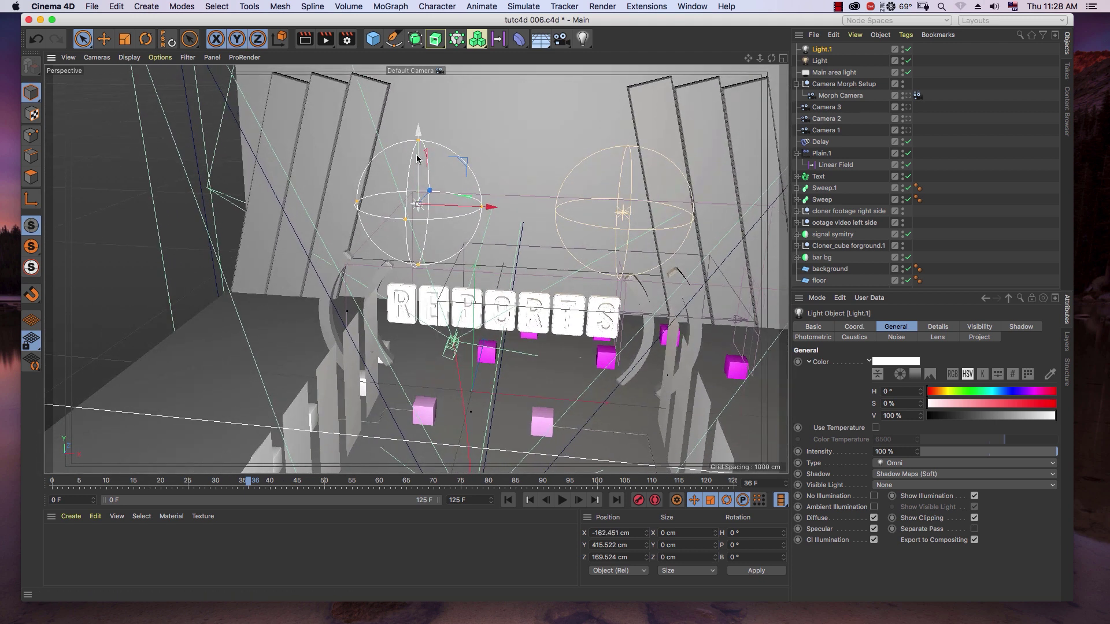
Step: Move the white light to about X -249, Y 266, Z 267 cm and render a preview through the Morph Camera
{"action": "left_click_drag", "start_coordinate": [420, 156], "coordinate": [423, 191]}
{"action": "left_click_drag", "start_coordinate": [465, 246], "coordinate": [429, 248]}
{"action": "left_click_drag", "start_coordinate": [346, 329], "coordinate": [383, 281], "text": "alt"}
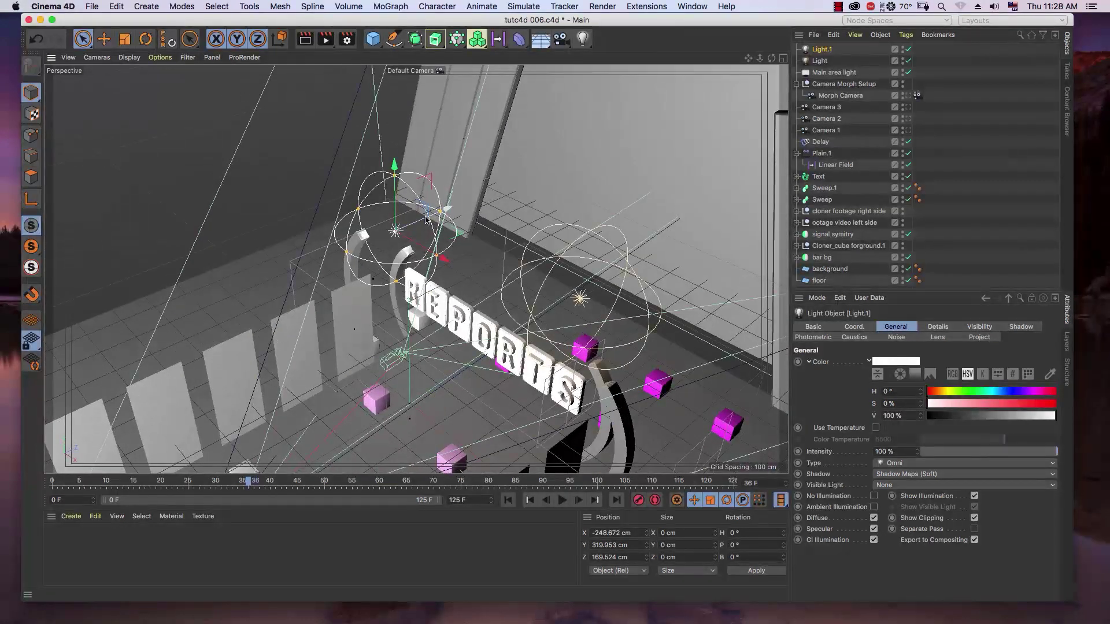
{"action": "left_click_drag", "start_coordinate": [446, 209], "coordinate": [423, 205]}
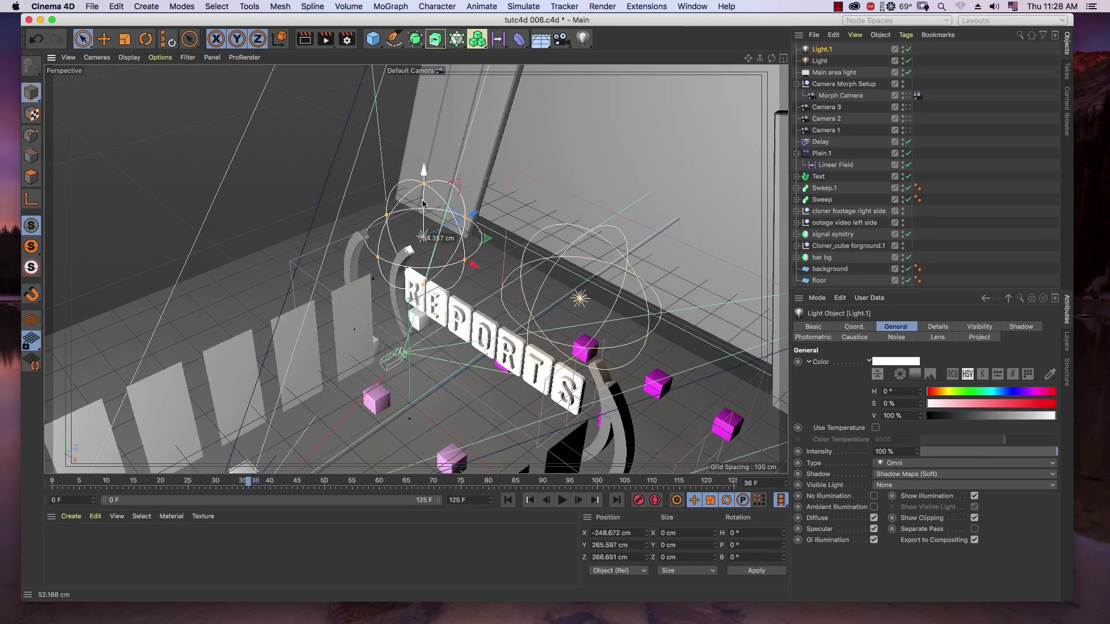
{"action": "left_click", "coordinate": [907, 97]}
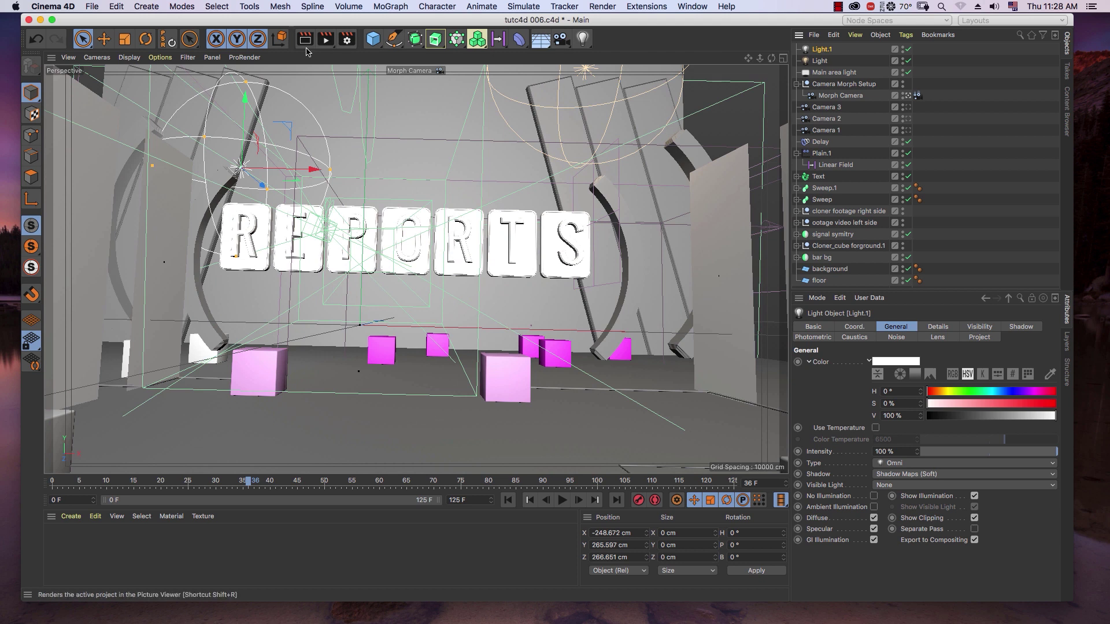
{"action": "left_click", "coordinate": [301, 40]}
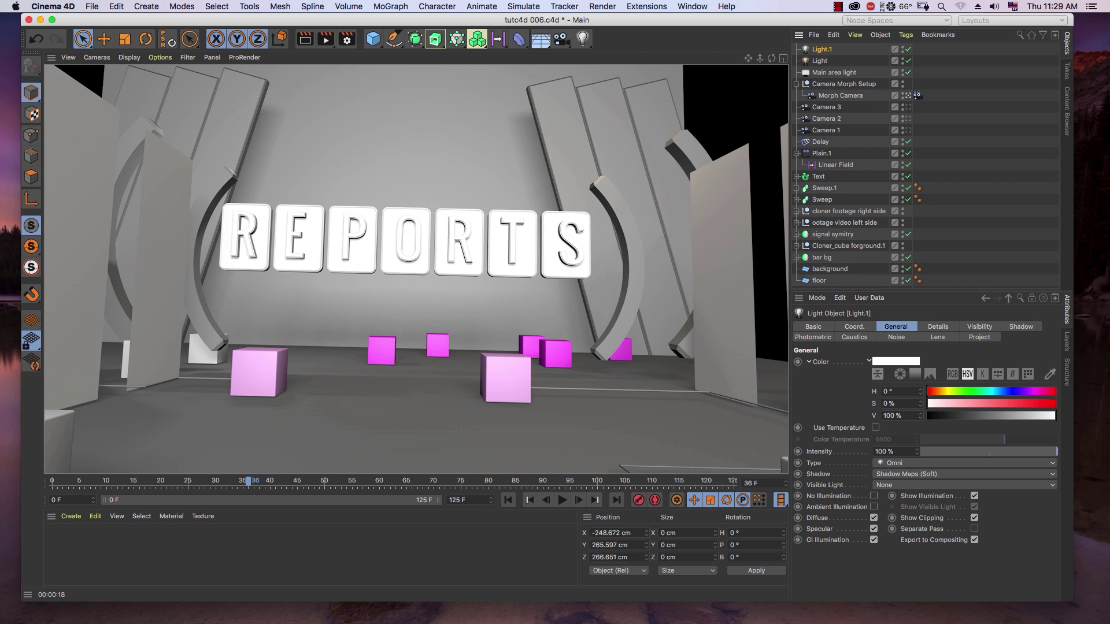
Step: Leave the Morph Camera view and lower the warm light to about Y 374 cm
{"action": "left_click", "coordinate": [820, 60]}
{"action": "left_click", "coordinate": [908, 95]}
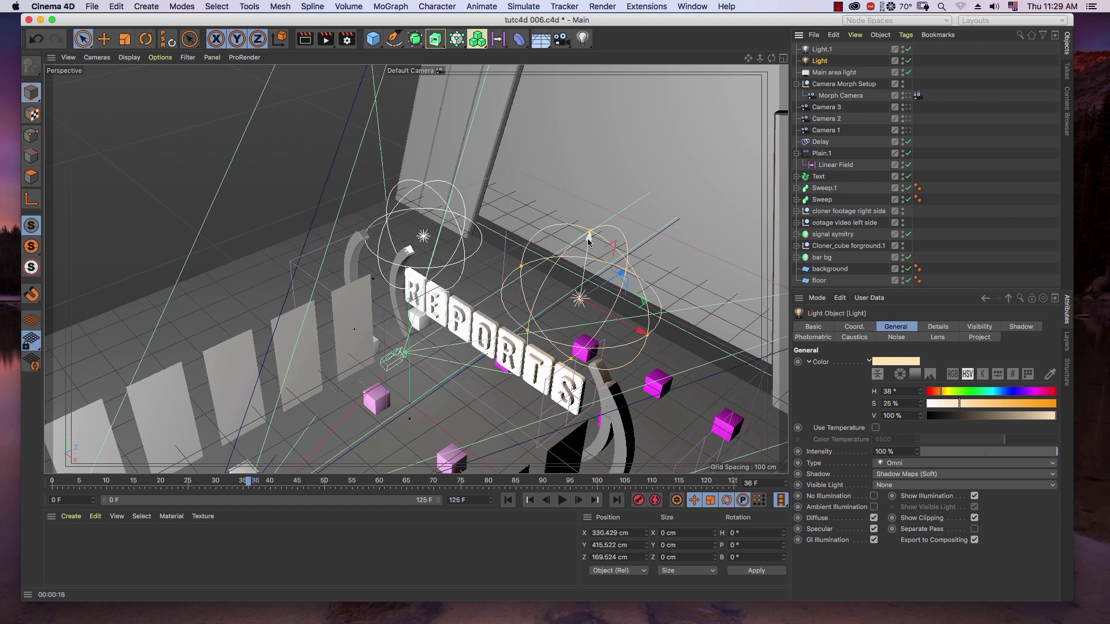
{"action": "mouse_move", "coordinate": [589, 242]}
{"action": "left_mouse_down"}
{"action": "mouse_move", "coordinate": [581, 321]}
{"action": "mouse_move", "coordinate": [576, 241]}
{"action": "mouse_move", "coordinate": [575, 255]}
{"action": "left_mouse_up"}
Step: Duplicate the white light and set the copy's shadow to None
{"action": "left_click", "coordinate": [827, 49]}
{"action": "key", "text": "super+c"}
{"action": "key", "text": "super+v"}
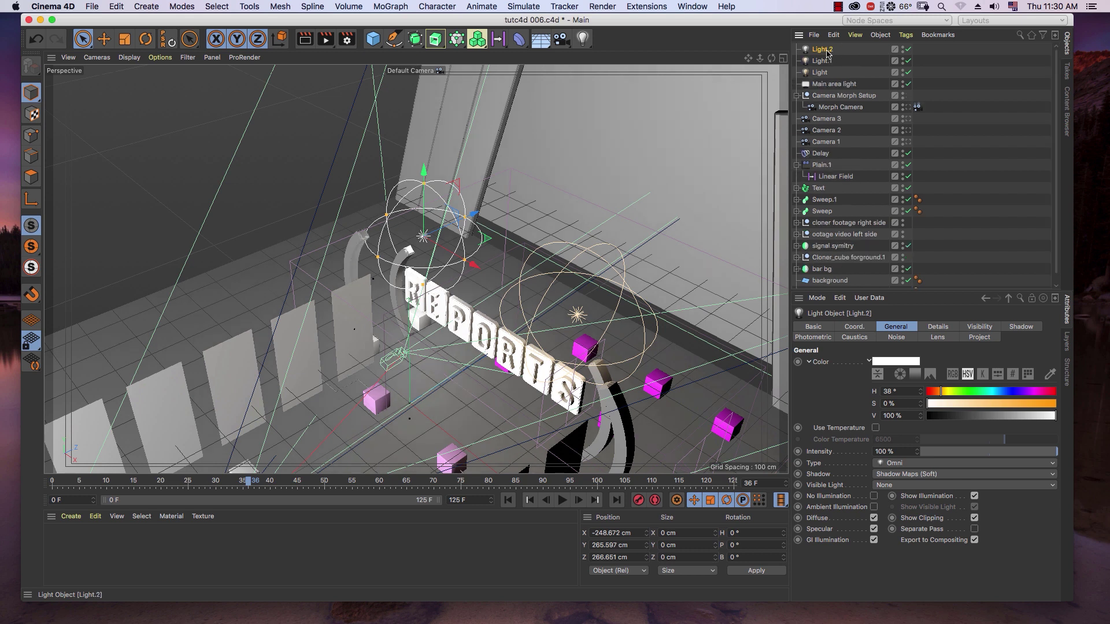
{"action": "left_click", "coordinate": [904, 475]}
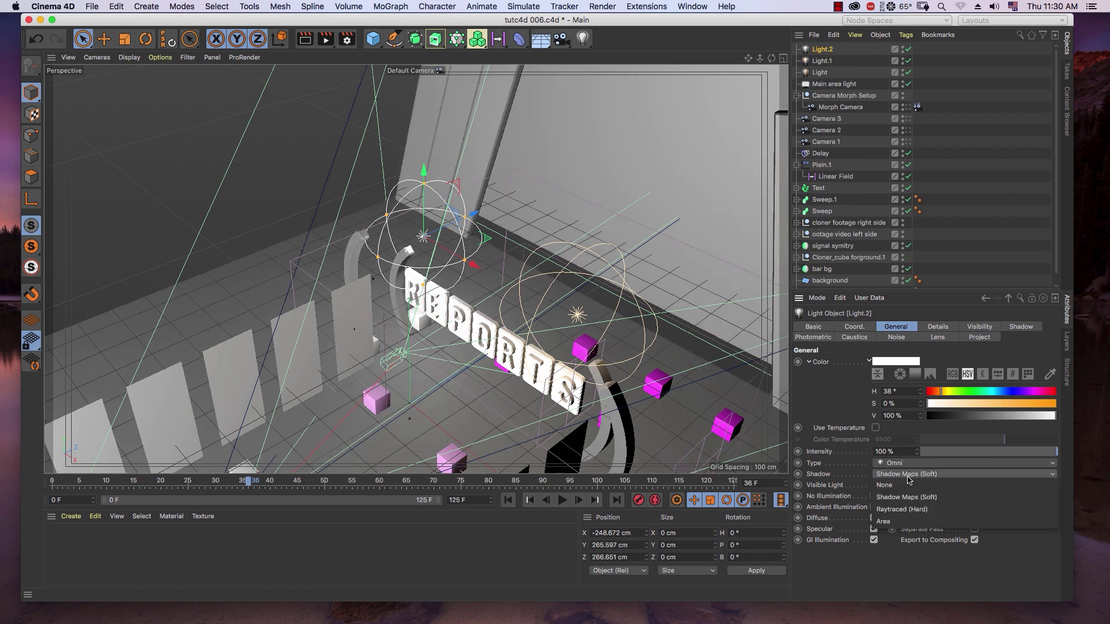
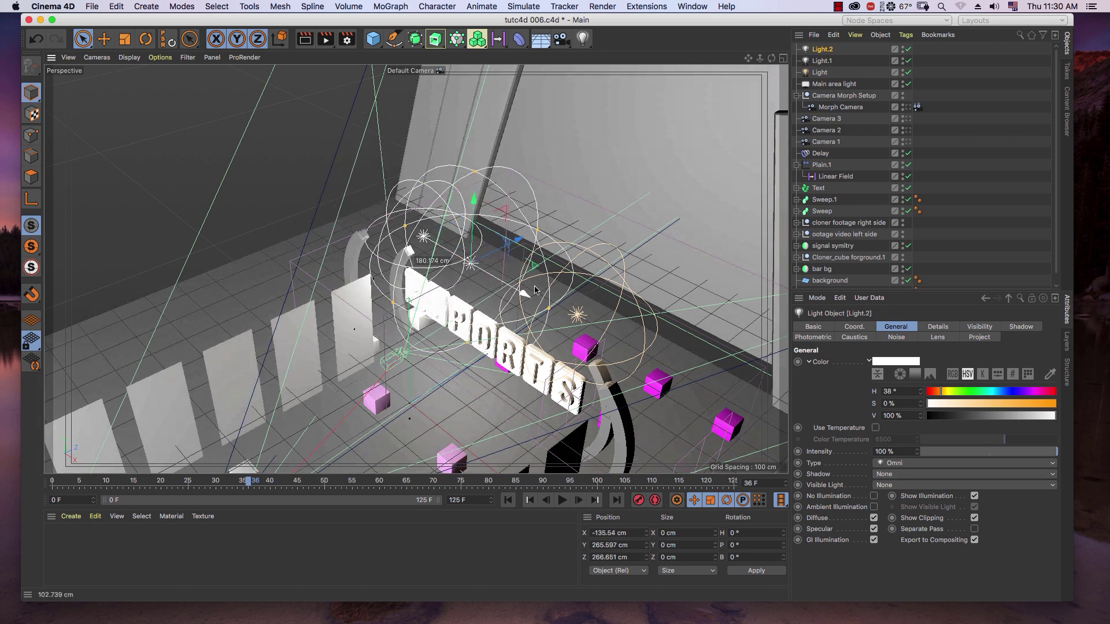
Step: Raise the shadowless light high above the REPORTS letters to about X 116, Y 801, Z 152 cm
{"action": "scroll", "coordinate": [557, 260], "scroll_direction": "down", "scroll_amount": 2}
{"action": "scroll", "coordinate": [557, 273], "scroll_direction": "down", "scroll_amount": 3}
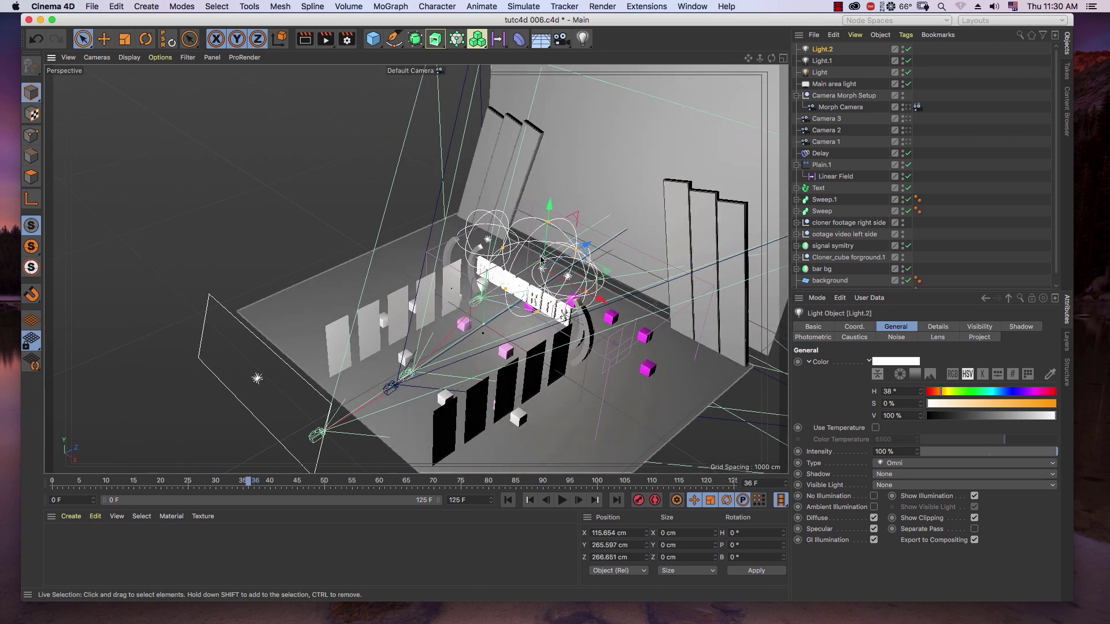
{"action": "left_click_drag", "start_coordinate": [548, 201], "coordinate": [564, 79]}
{"action": "left_click_drag", "start_coordinate": [583, 270], "coordinate": [616, 185], "text": "alt"}
{"action": "left_click_drag", "start_coordinate": [642, 143], "coordinate": [614, 144]}
{"action": "left_click_drag", "start_coordinate": [583, 99], "coordinate": [580, 115]}
{"action": "mouse_move", "coordinate": [630, 161]}
{"action": "left_mouse_down"}
{"action": "mouse_move", "coordinate": [735, 153]}
{"action": "mouse_move", "coordinate": [679, 169]}
{"action": "left_mouse_up"}
{"action": "mouse_move", "coordinate": [558, 274]}
{"action": "left_mouse_down", "text": "alt"}
{"action": "mouse_move", "coordinate": [606, 279]}
{"action": "mouse_move", "coordinate": [647, 170]}
{"action": "left_mouse_up", "text": "alt"}
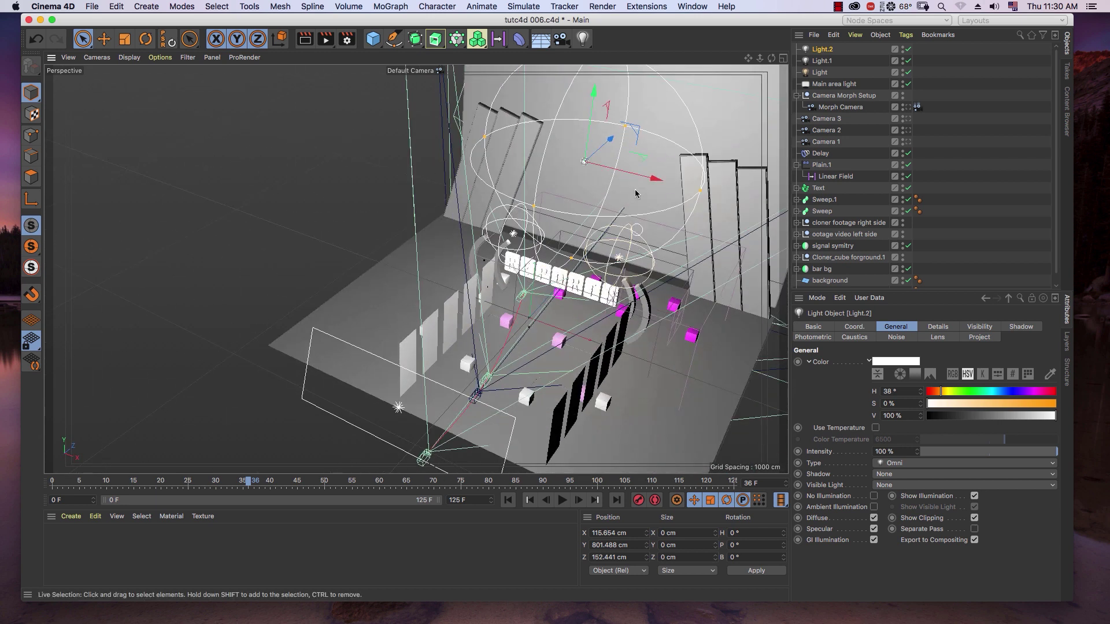
{"action": "left_click", "coordinate": [649, 168]}
{"action": "left_click", "coordinate": [823, 50]}
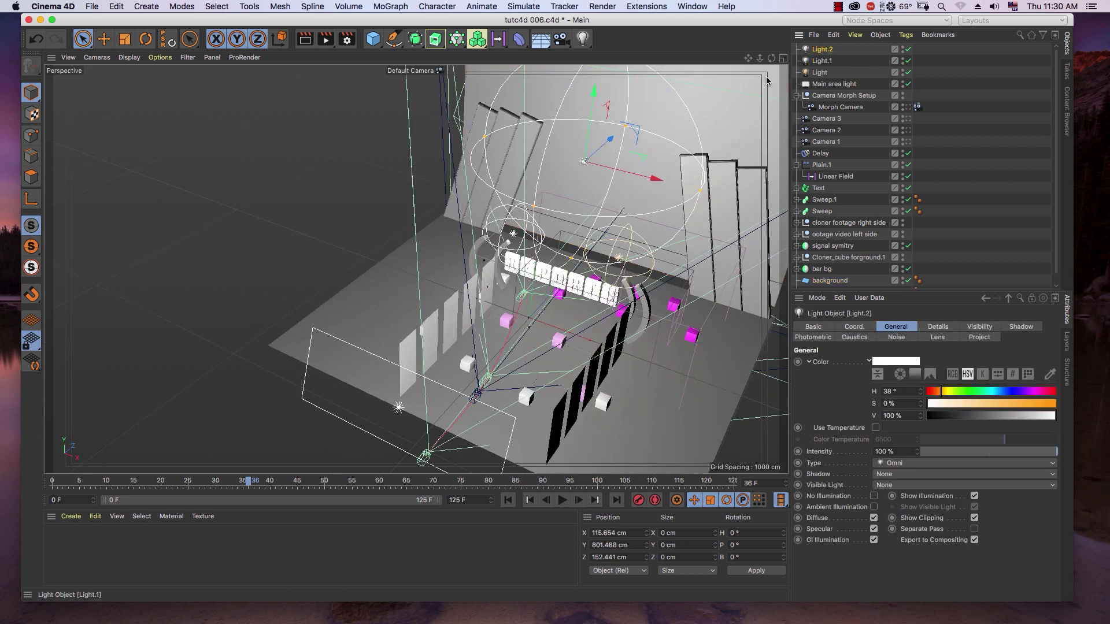
{"action": "left_click", "coordinate": [640, 169]}
{"action": "left_click", "coordinate": [822, 49]}
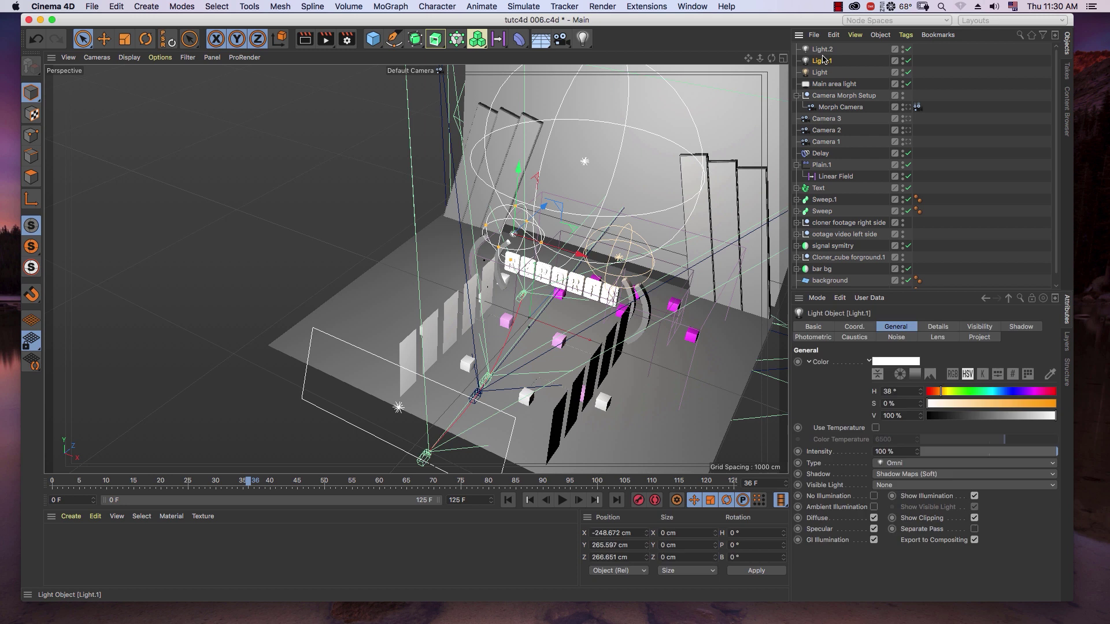
{"action": "left_click", "coordinate": [640, 170]}
{"action": "left_click", "coordinate": [822, 60]}
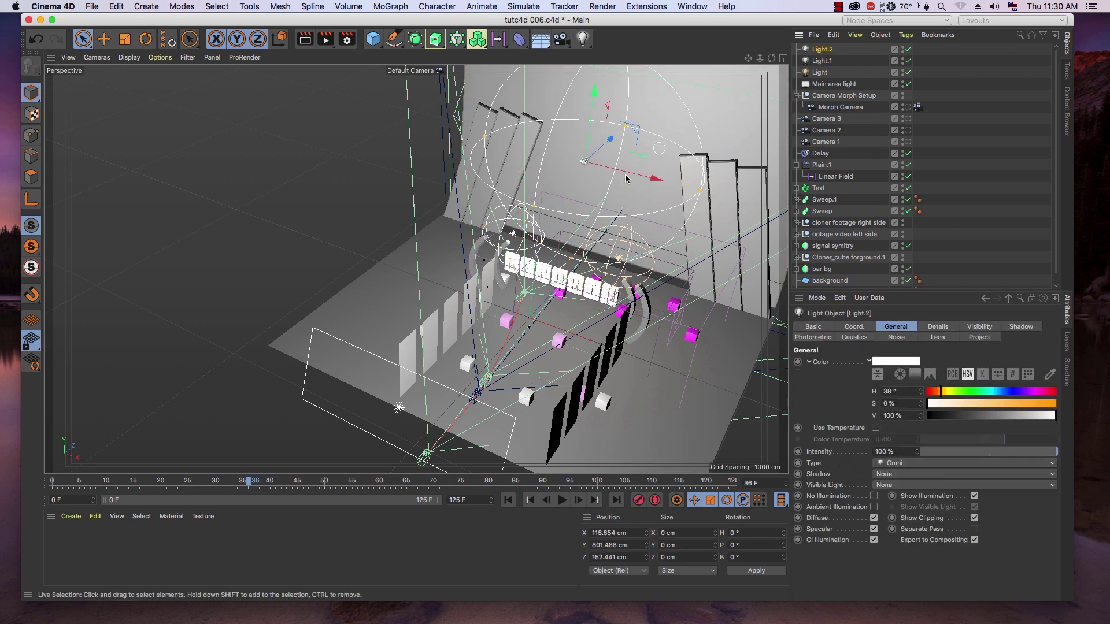
{"action": "left_click", "coordinate": [822, 49]}
Step: Move the shadowless light to about X 133, Y 703, Z 469 cm and tint it pale blue with hue 194° and saturation 13%
{"action": "left_click_drag", "start_coordinate": [653, 189], "coordinate": [547, 176], "text": "alt"}
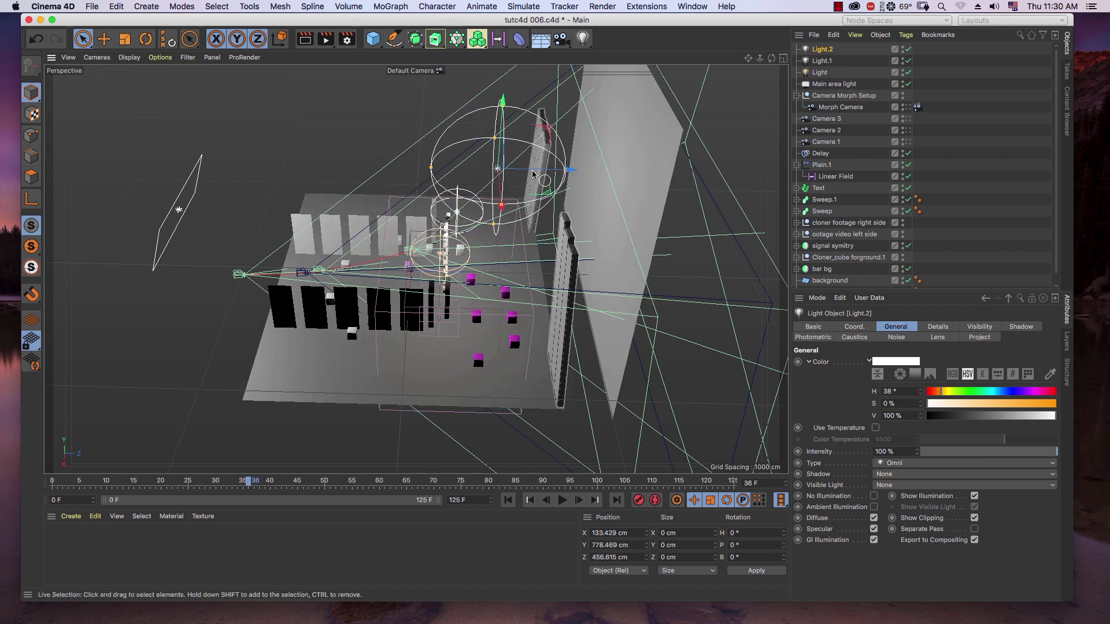
{"action": "left_click_drag", "start_coordinate": [501, 131], "coordinate": [502, 145]}
{"action": "left_click_drag", "start_coordinate": [537, 188], "coordinate": [544, 190]}
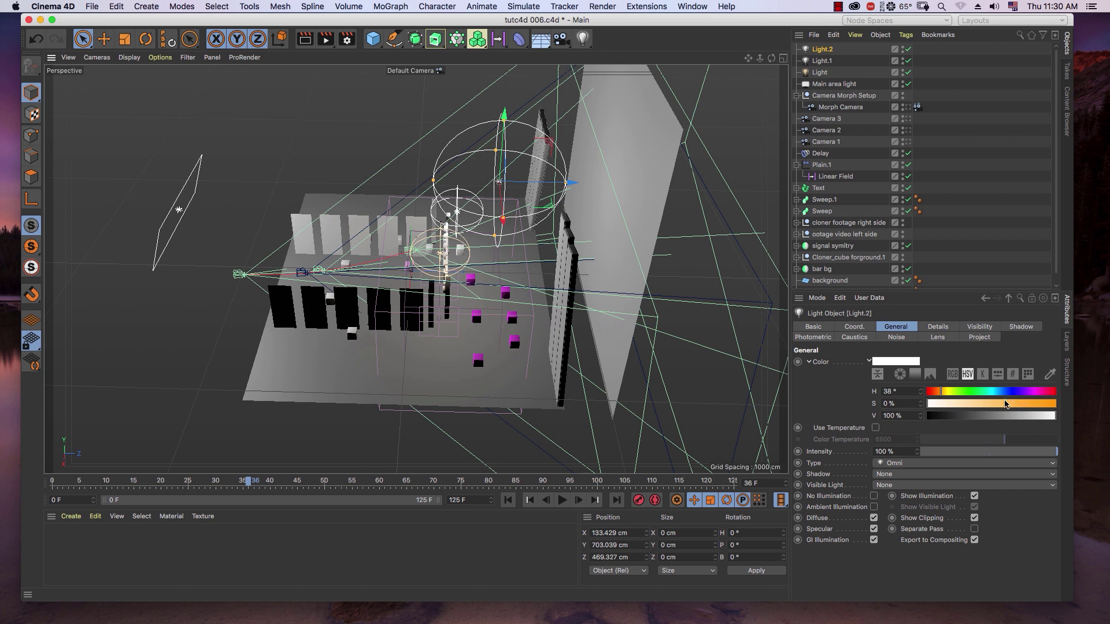
{"action": "left_click", "coordinate": [951, 404]}
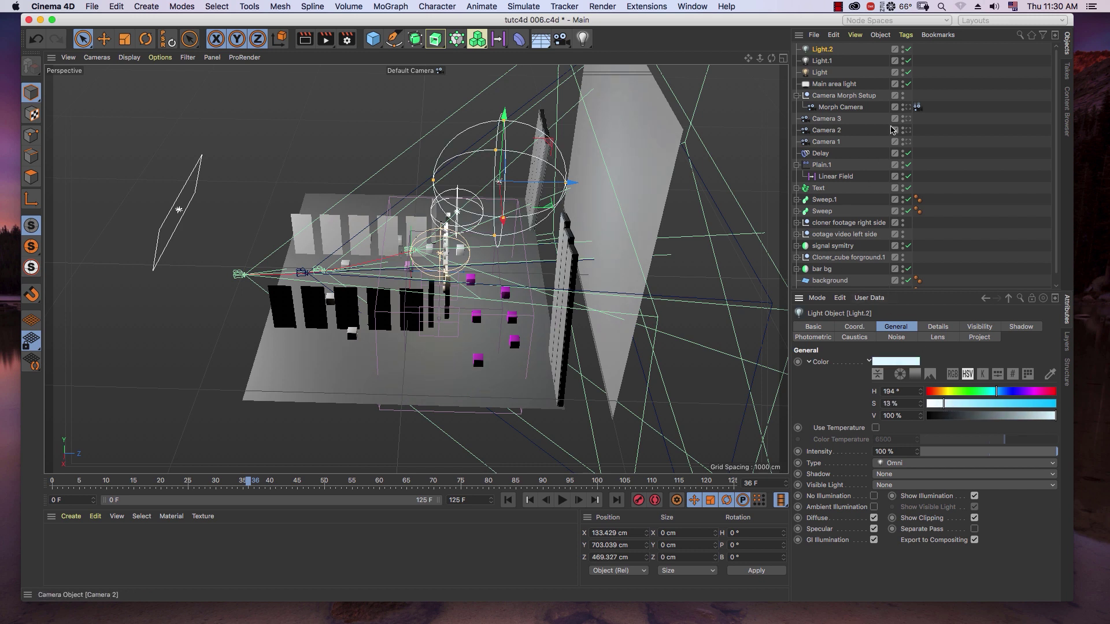
Step: Render previews through the Morph Camera at frames 36 and 0 to check the lighting on the letters
{"action": "left_click", "coordinate": [907, 108]}
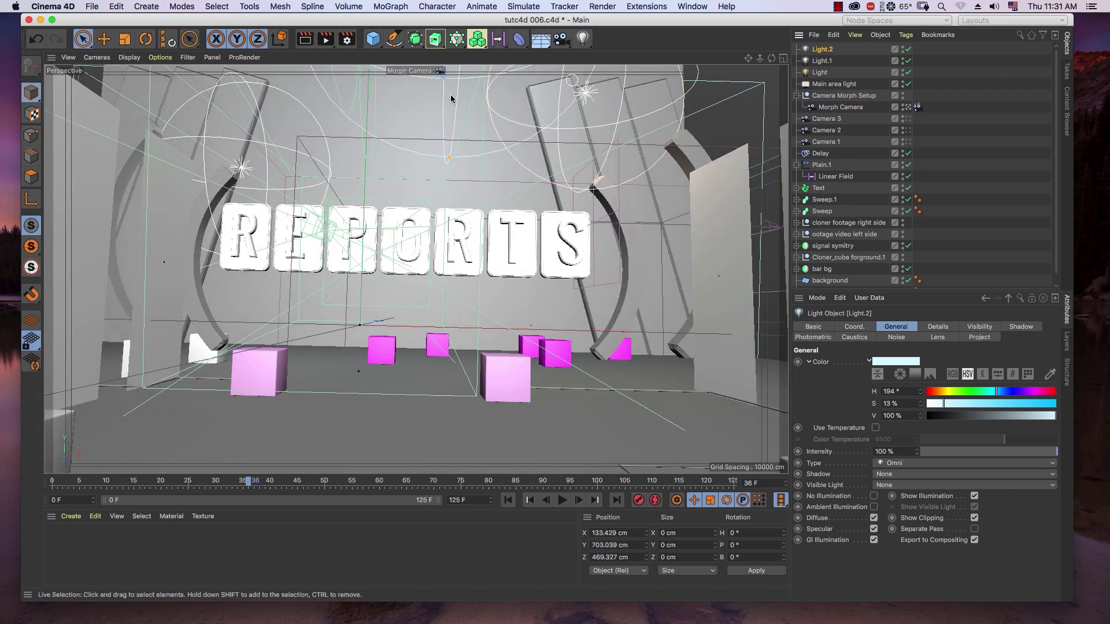
{"action": "left_click", "coordinate": [305, 39]}
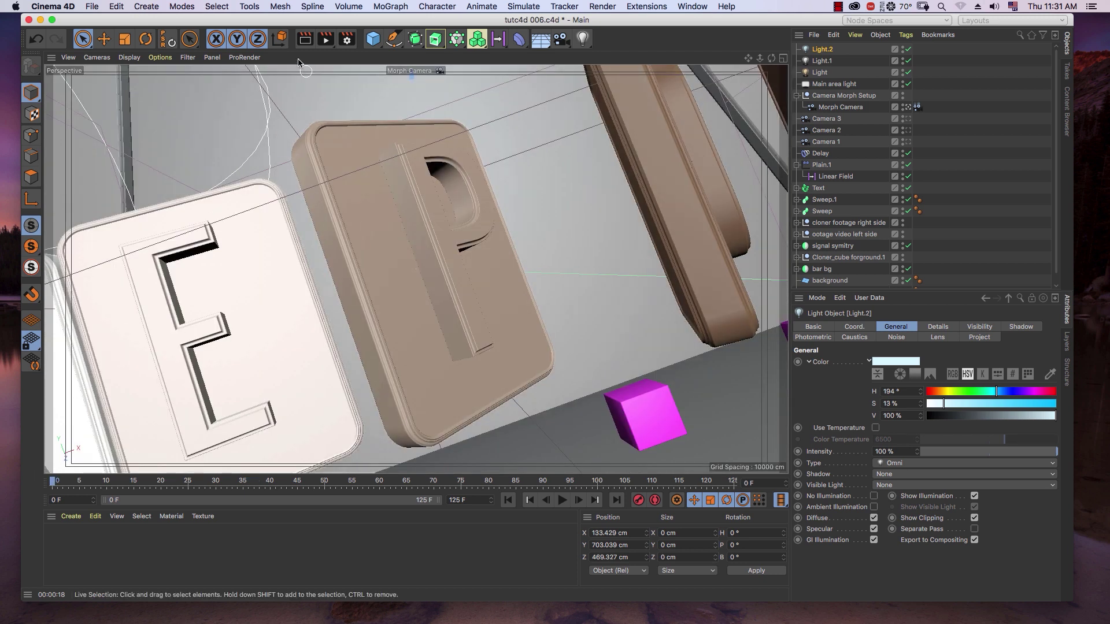
{"action": "left_click", "coordinate": [305, 40]}
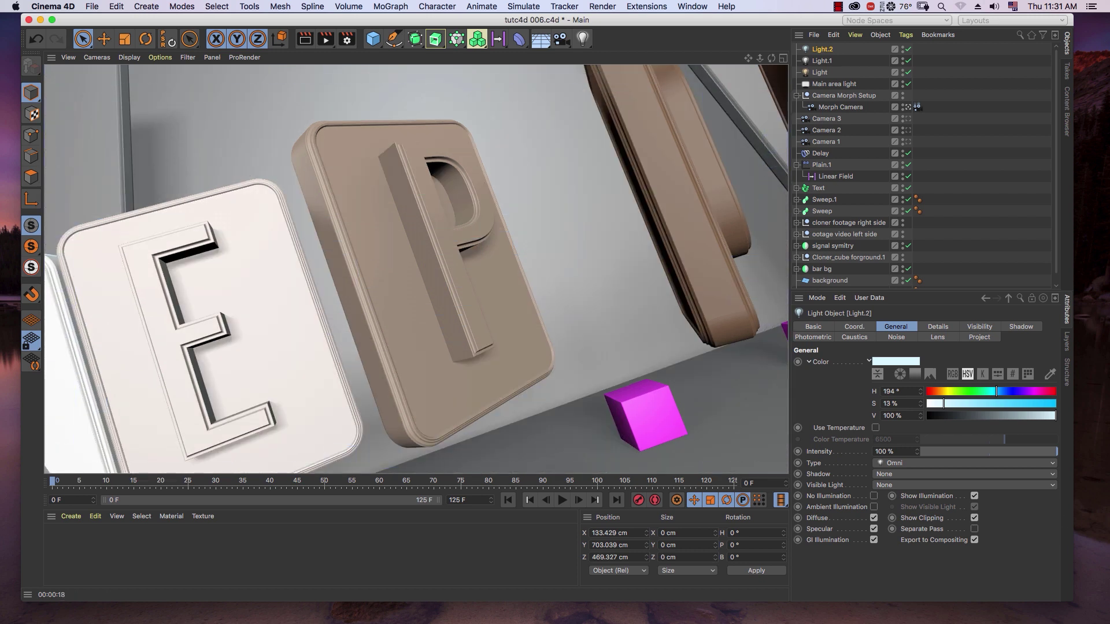
Step: Isolate the lights one at a time to examine what each contributes to the close-up of the letters
{"action": "left_click", "coordinate": [909, 84]}
{"action": "left_click", "coordinate": [305, 39]}
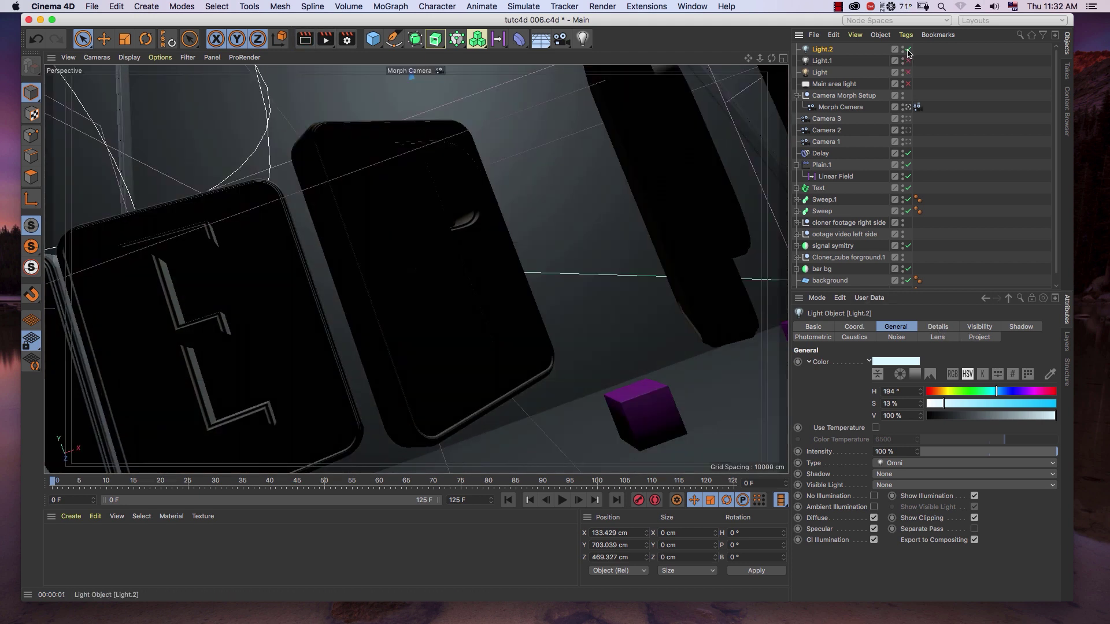
{"action": "left_click", "coordinate": [908, 49]}
{"action": "left_click", "coordinate": [908, 61]}
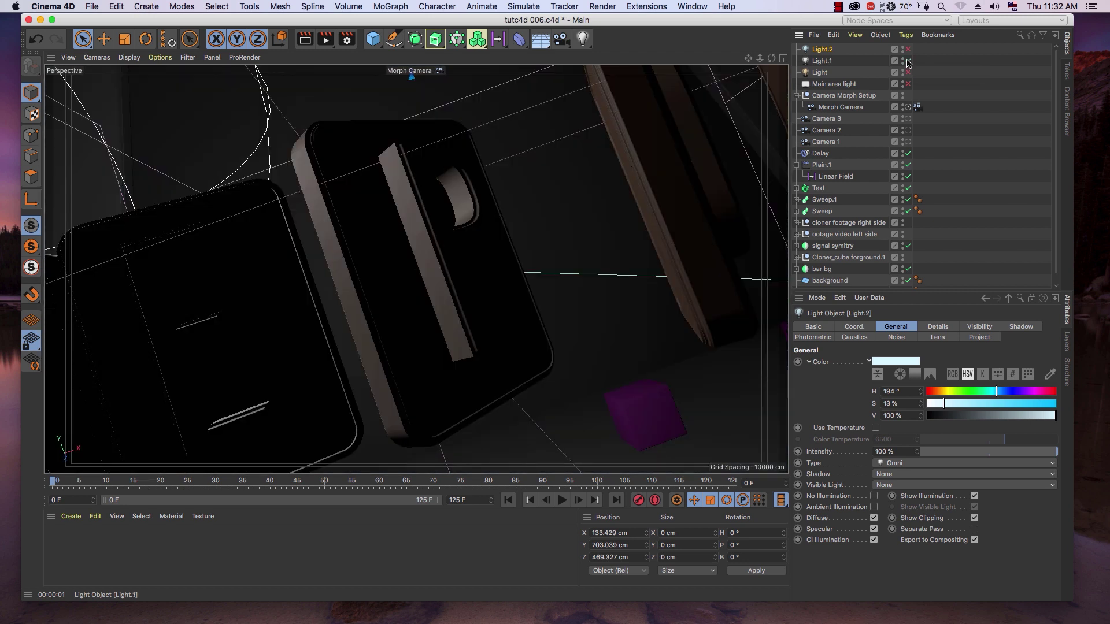
{"action": "left_click", "coordinate": [908, 61]}
{"action": "left_click", "coordinate": [909, 72]}
{"action": "left_click", "coordinate": [860, 75]}
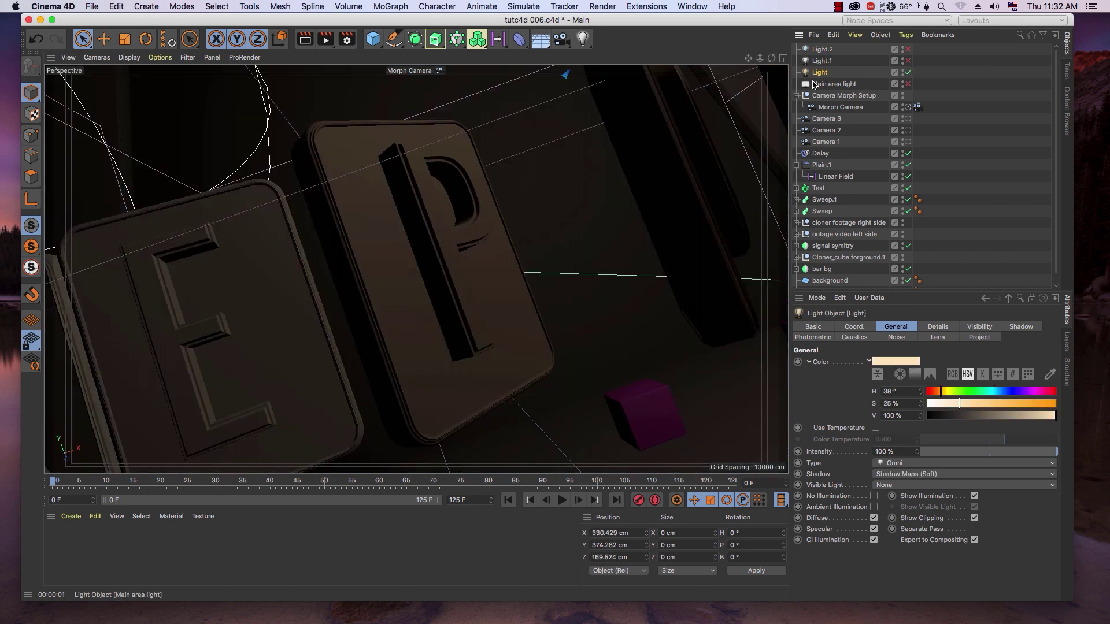
Step: Set the main area light's hue to 0° and switch all four lights back on
{"action": "mouse_move", "coordinate": [1022, 394]}
{"action": "left_mouse_down"}
{"action": "mouse_move", "coordinate": [943, 393]}
{"action": "mouse_move", "coordinate": [1019, 395]}
{"action": "left_mouse_up"}
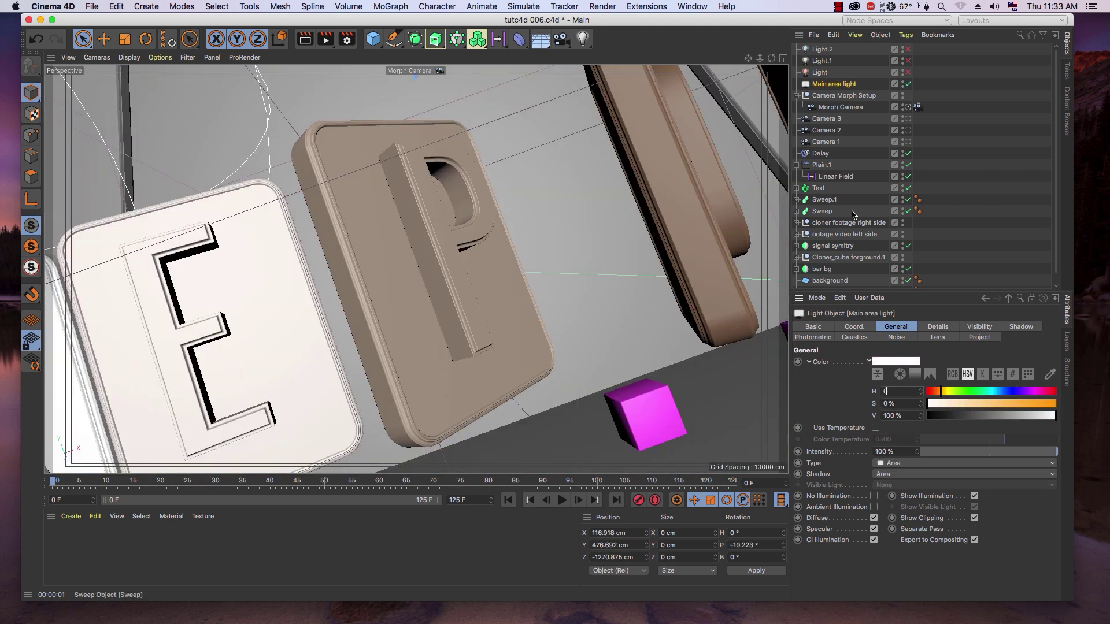
{"action": "key", "text": "Return"}
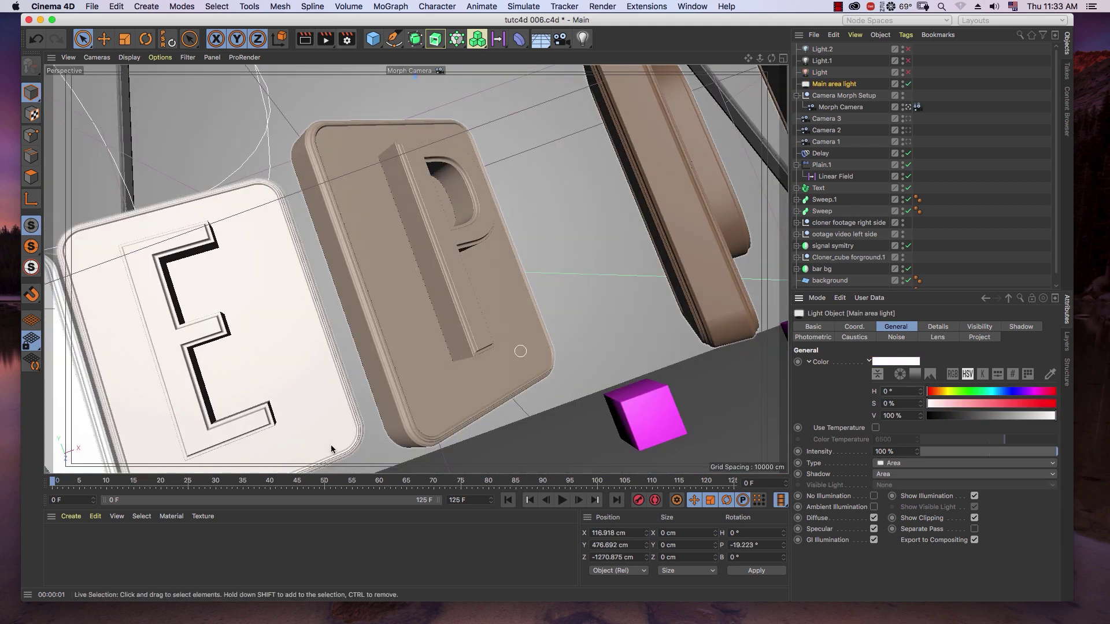
{"action": "left_click", "coordinate": [249, 484]}
{"action": "left_click_drag", "start_coordinate": [250, 488], "coordinate": [489, 487]}
{"action": "left_click", "coordinate": [908, 73]}
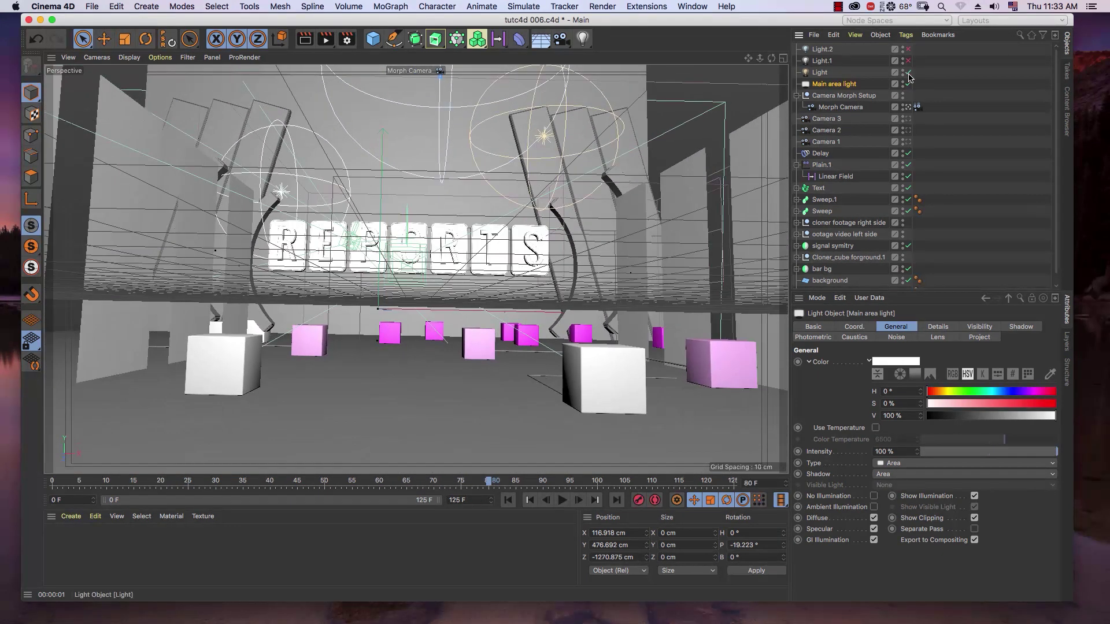
{"action": "left_click", "coordinate": [909, 50]}
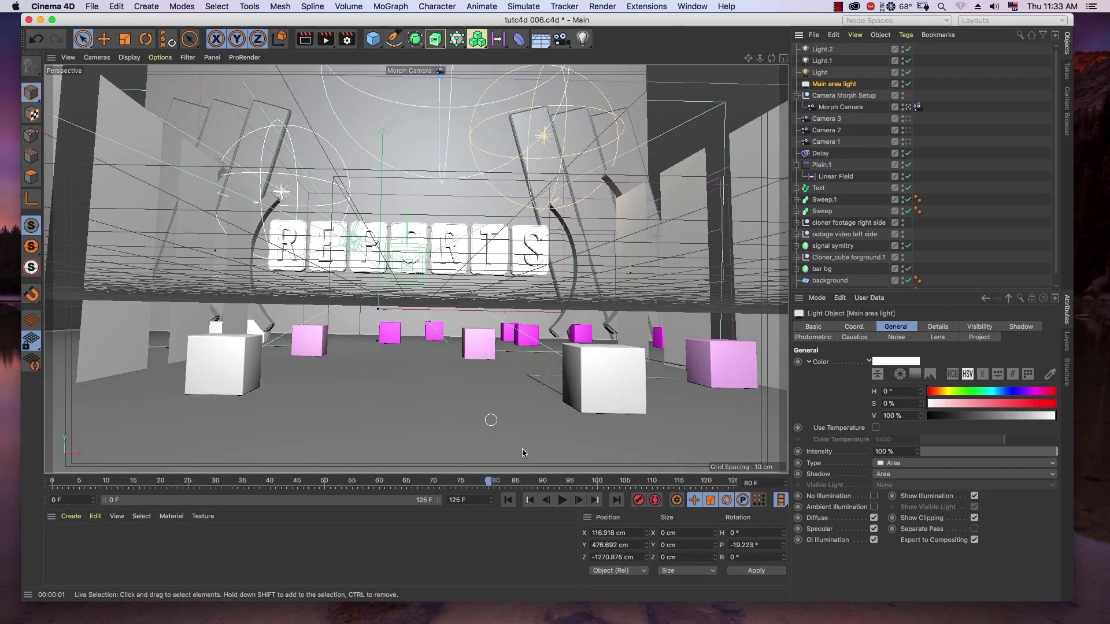
Step: Render frame 35 to the Picture Viewer and compare the no lighting, one area light and 4 lights renders
{"action": "left_click_drag", "start_coordinate": [551, 484], "coordinate": [695, 484]}
{"action": "left_click", "coordinate": [326, 39]}
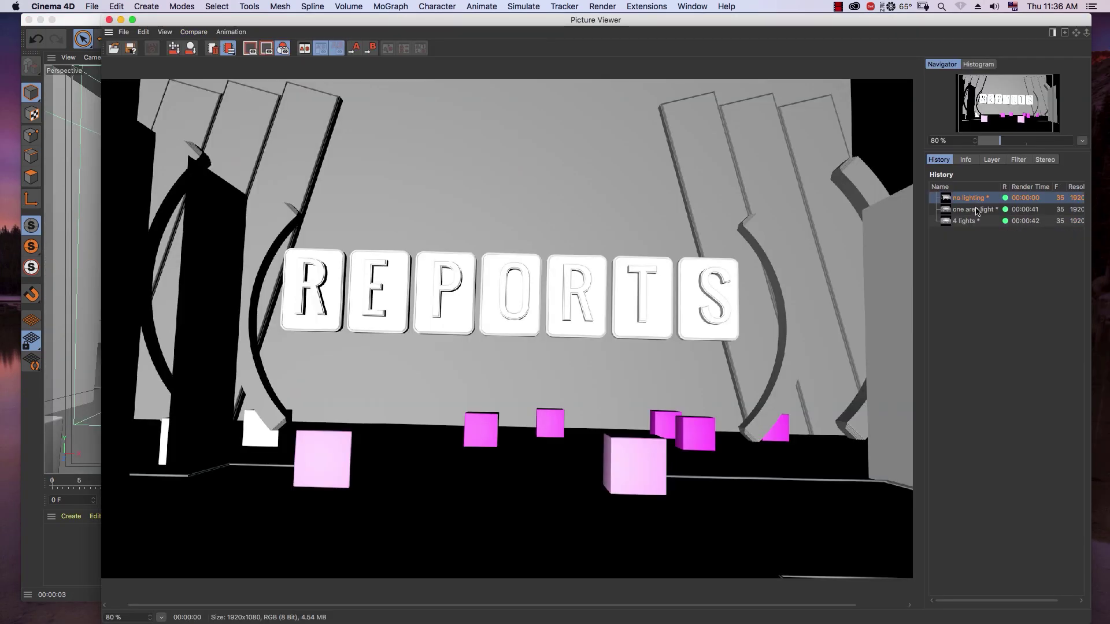
{"action": "left_click", "coordinate": [974, 210]}
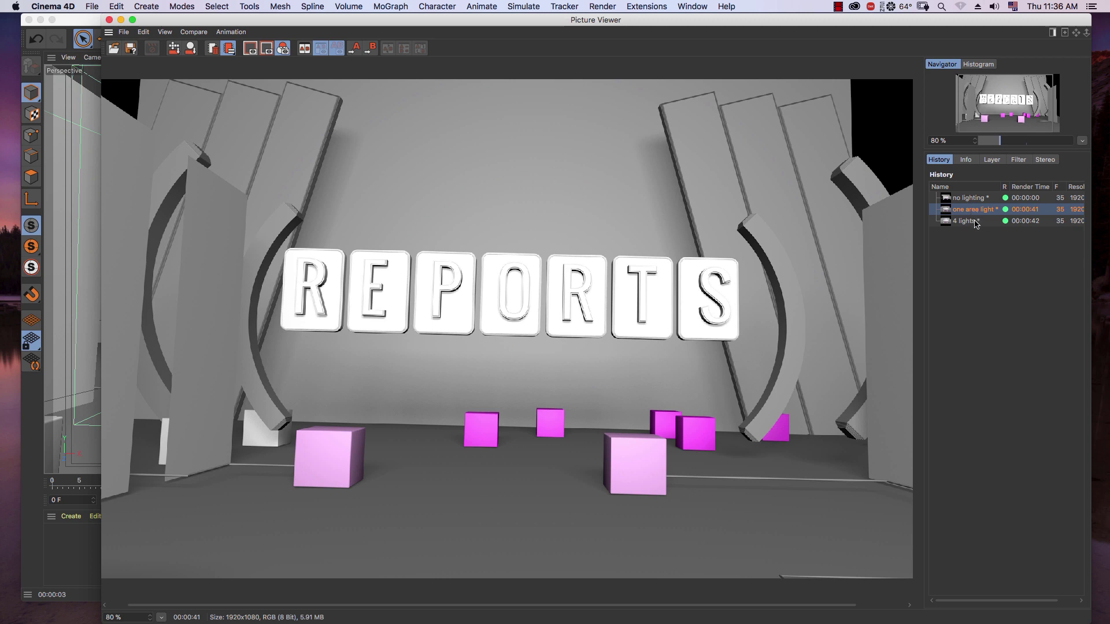
{"action": "left_click", "coordinate": [976, 221]}
{"action": "left_click", "coordinate": [973, 210]}
{"action": "left_click", "coordinate": [973, 222]}
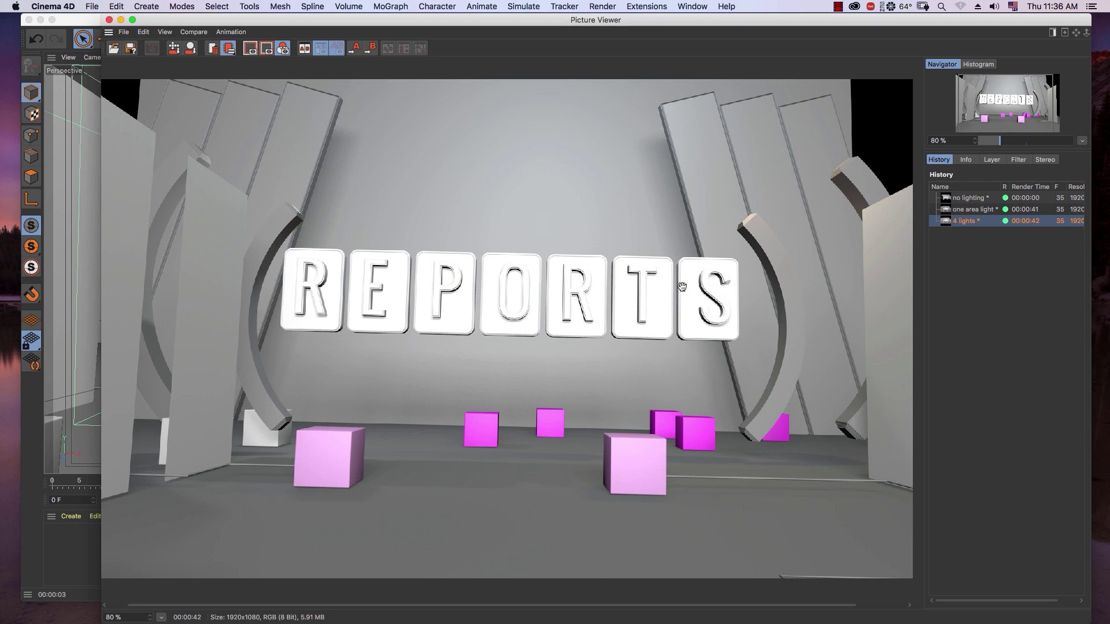
{"action": "left_click", "coordinate": [970, 212]}
{"action": "left_click", "coordinate": [971, 219]}
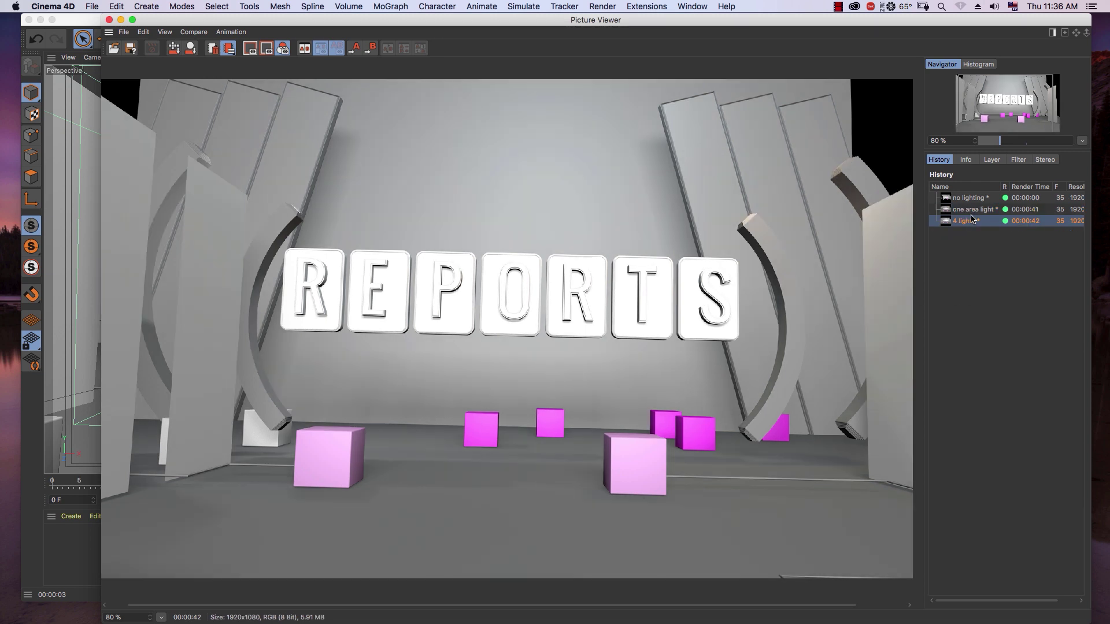
{"action": "left_click", "coordinate": [109, 19]}
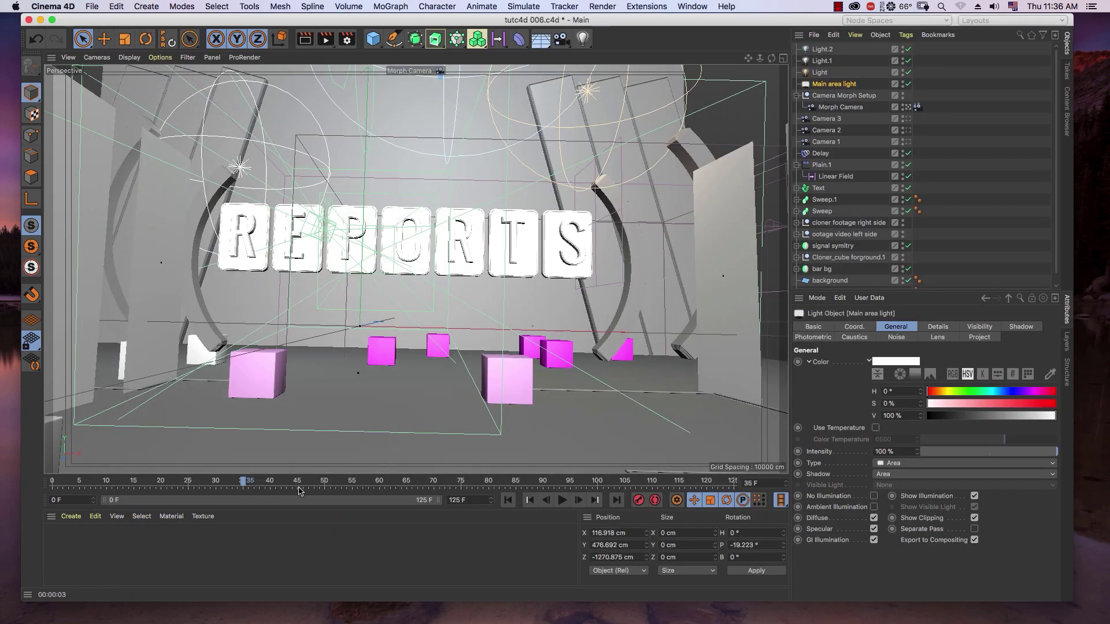
Step: Play the animation through the Morph Camera to review the lit scene
{"action": "left_click", "coordinate": [564, 499]}
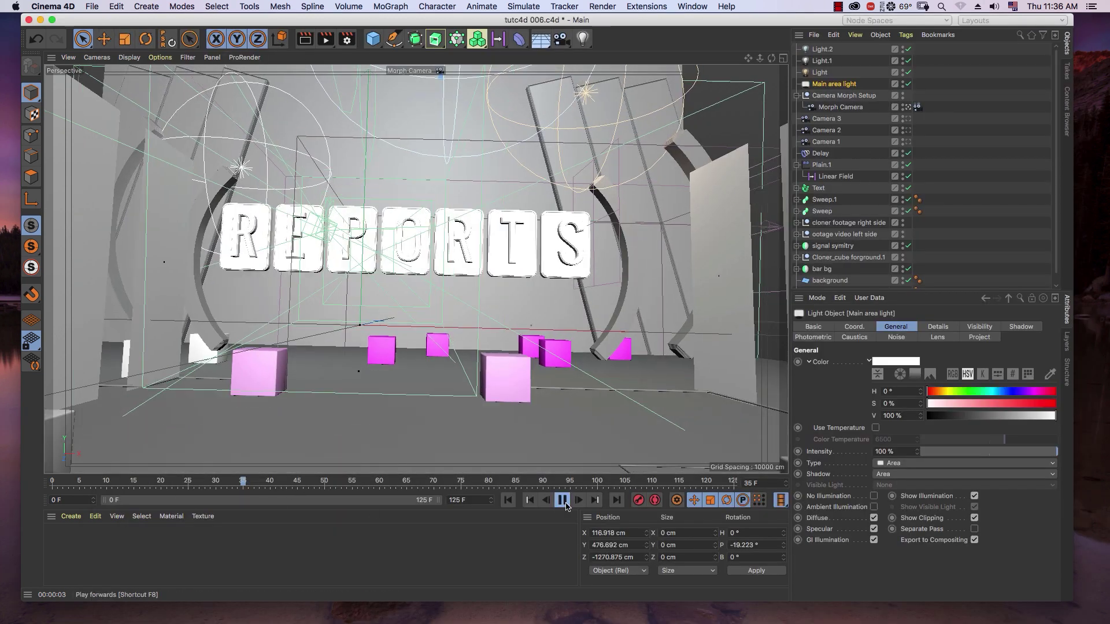